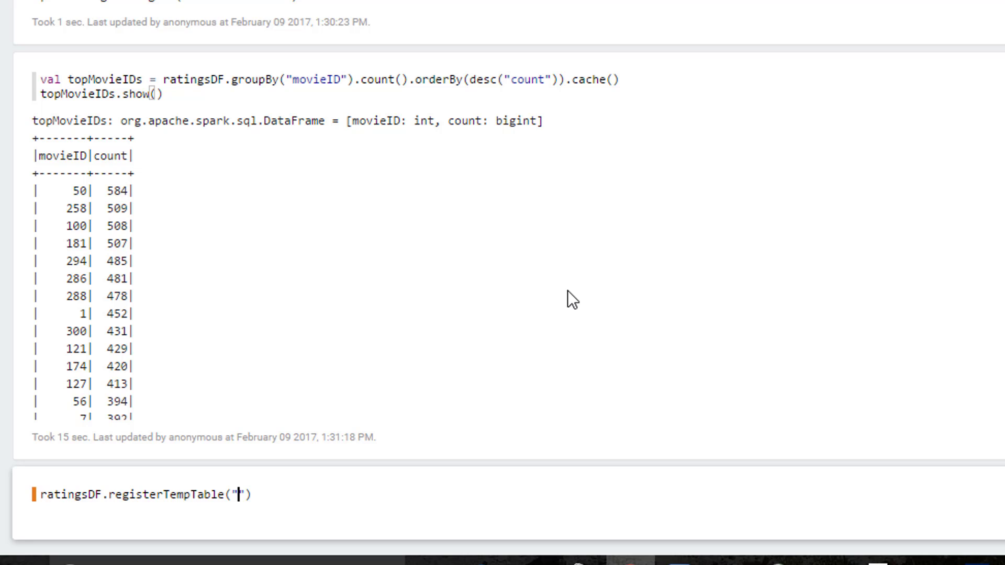
- Complete ratingsDF.registerTempTable with the table name "ratings" and run the paragraph
text(ratings"))
key(shift+Return)
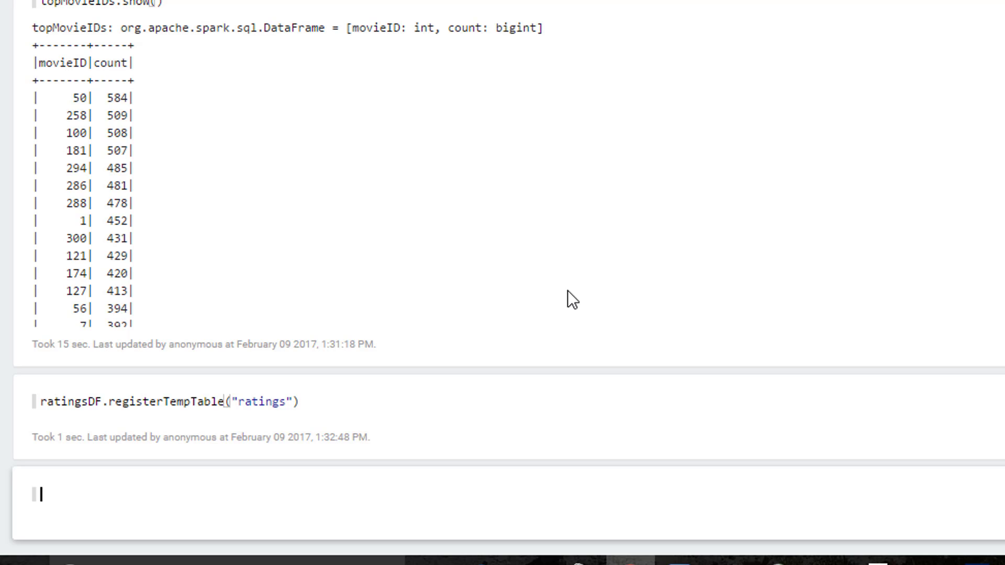
- Write and run a %sql paragraph with the query SELECT * FROM ratings LIMIT 10;
text(%sql)
key(Return)
text(SELE)
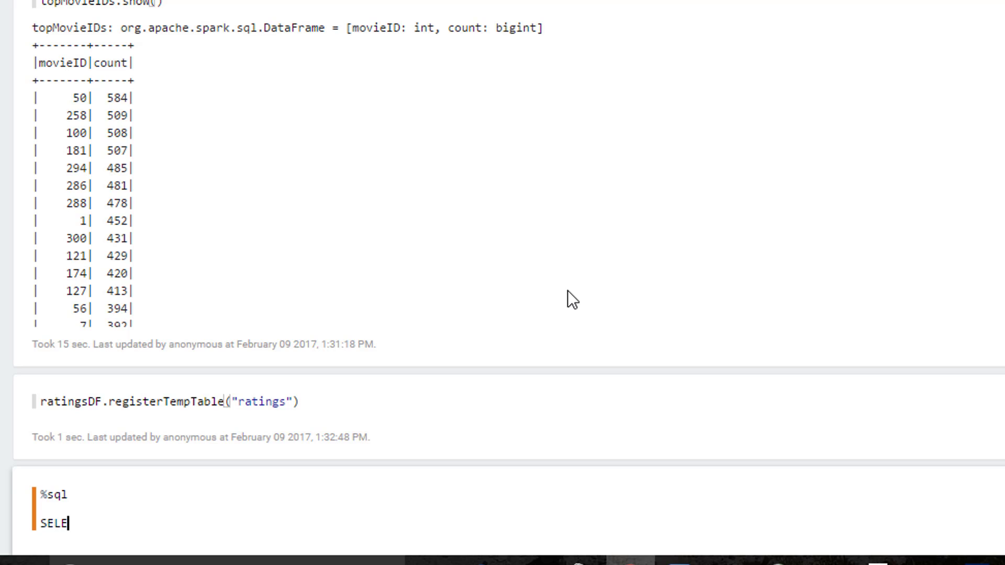
text(CT * FROM ra)
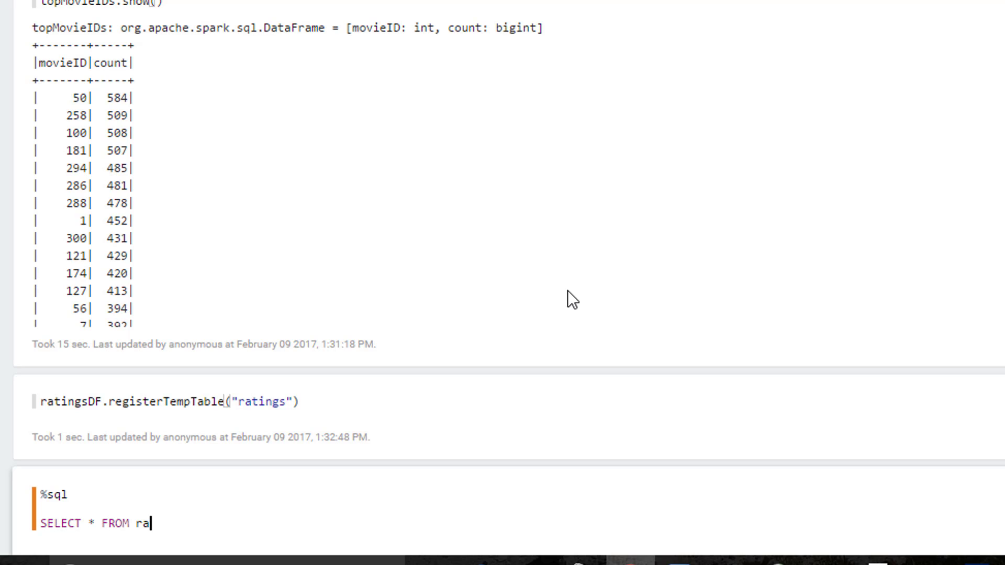
text(tings LIMIT 10;)
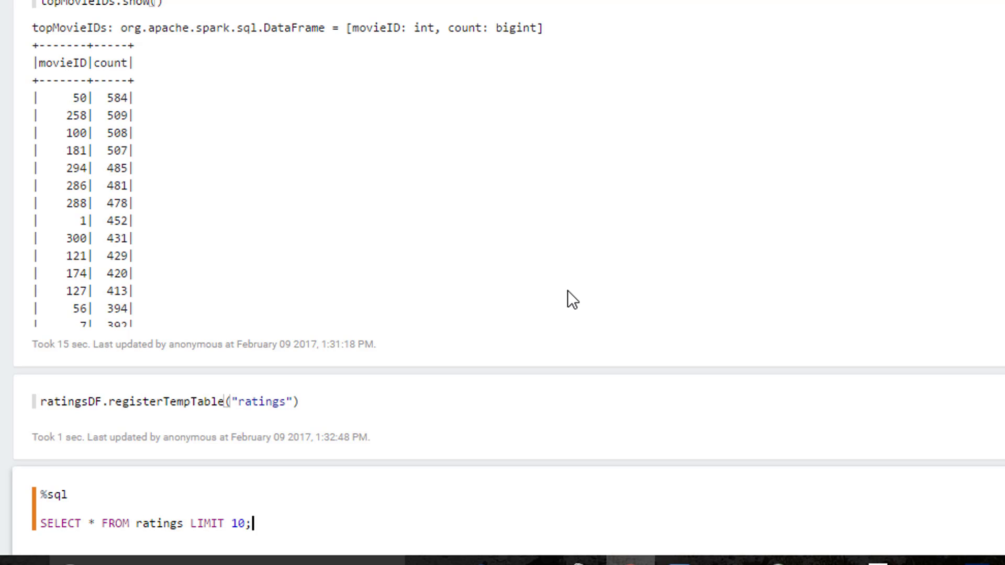
key(shift+Return)
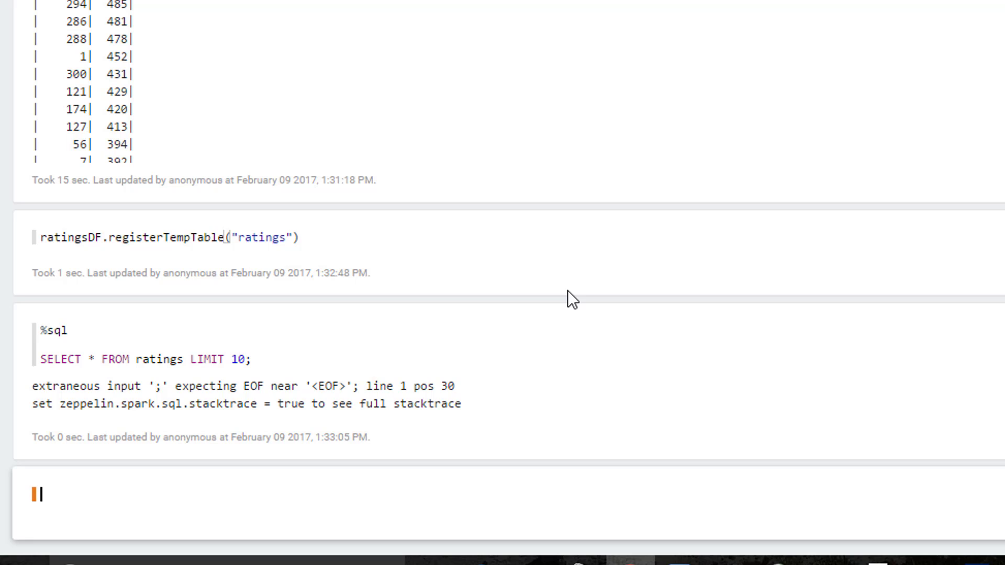
- Remove the trailing semicolon from the SELECT * FROM ratings LIMIT 10 query, rerun it and look through the returned rows
click(338, 360)
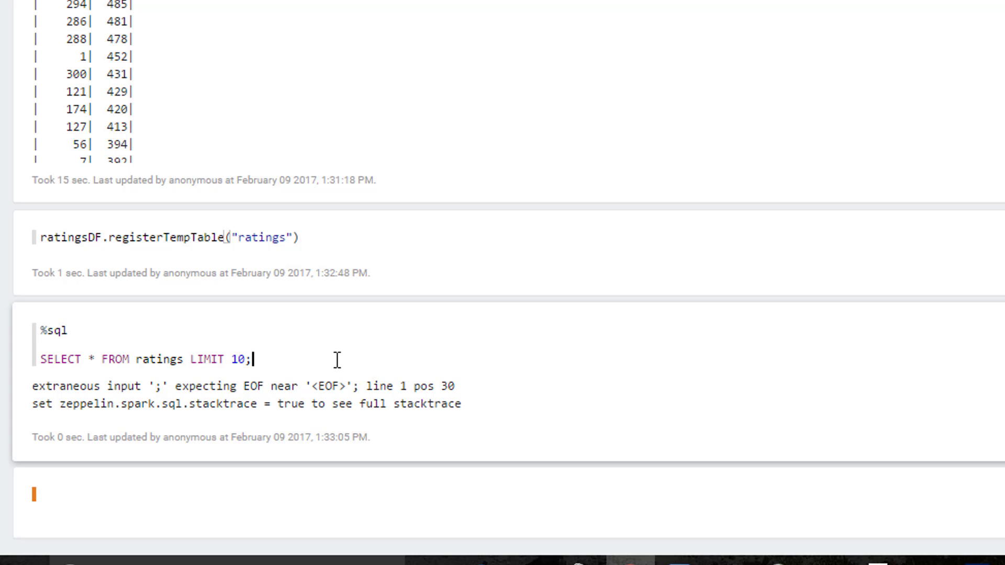
key(BackSpace)
key(shift+Return)
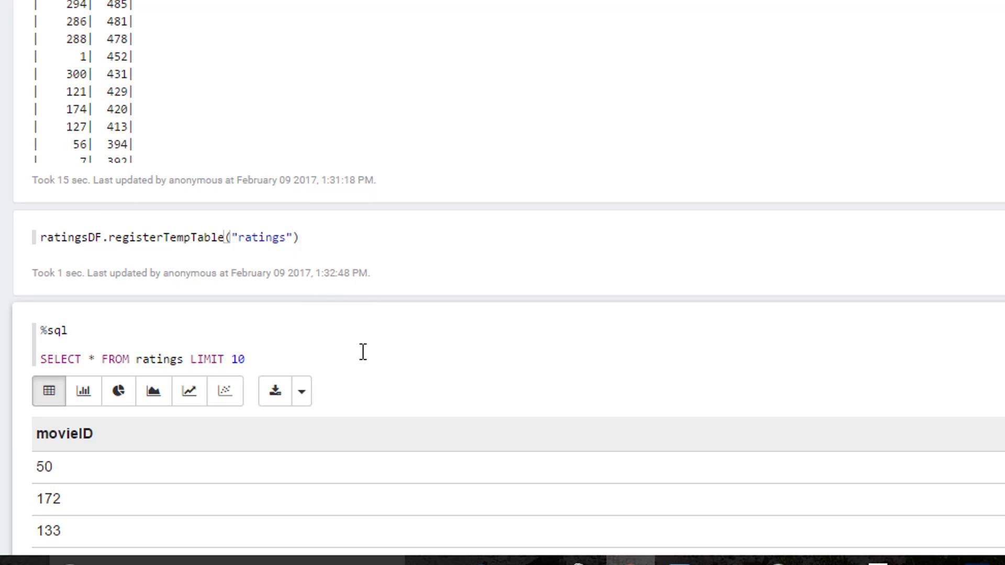
scroll(513, 319, down, 3)
scroll(434, 314, down, 1)
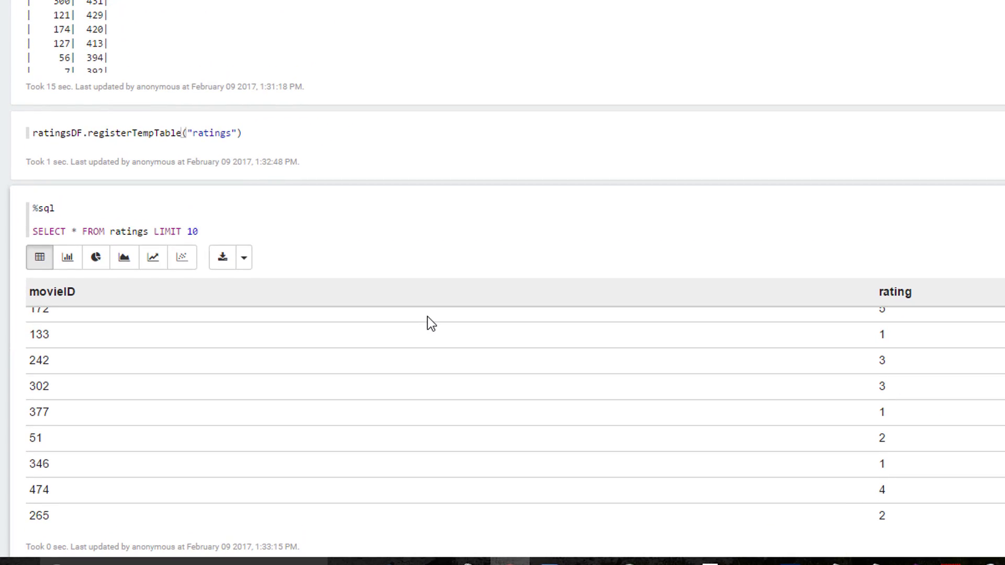
scroll(770, 291, up, 2)
scroll(793, 294, down, 2)
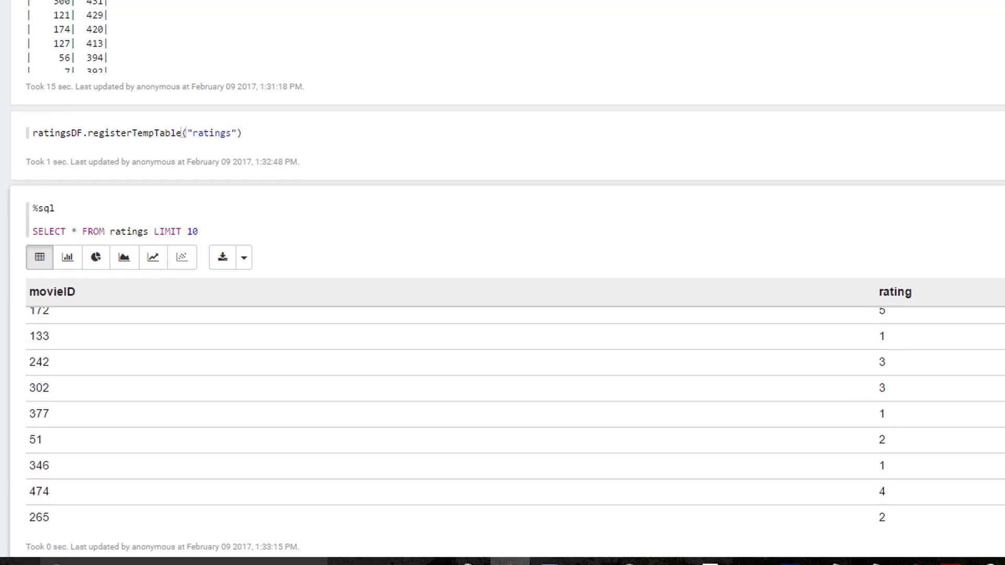
scroll(990, 314, up, 1)
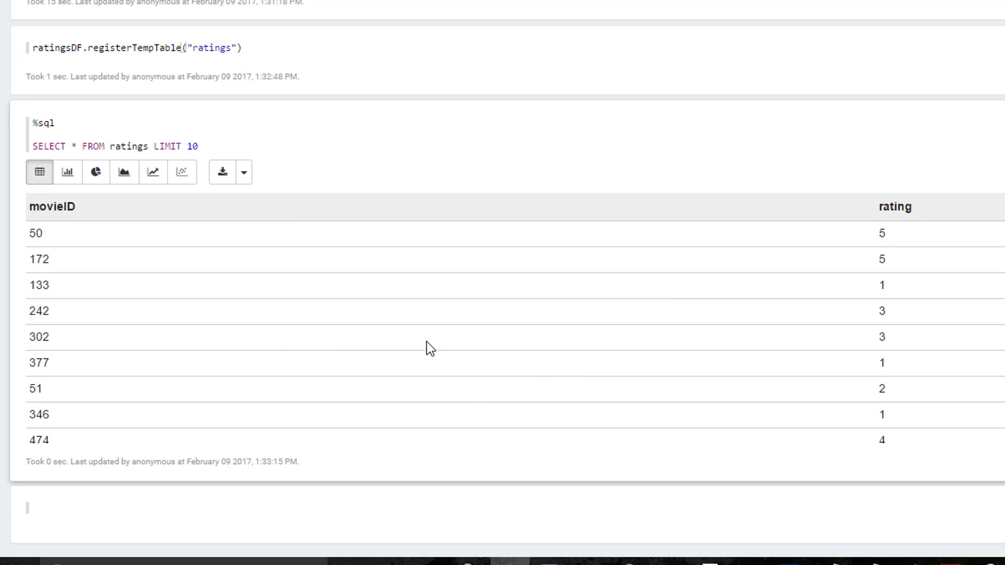
- In the empty paragraph, write and run the %sql query SELECT rating, COUNT(*) as count FROM ratings GROUP BY rating
click(167, 509)
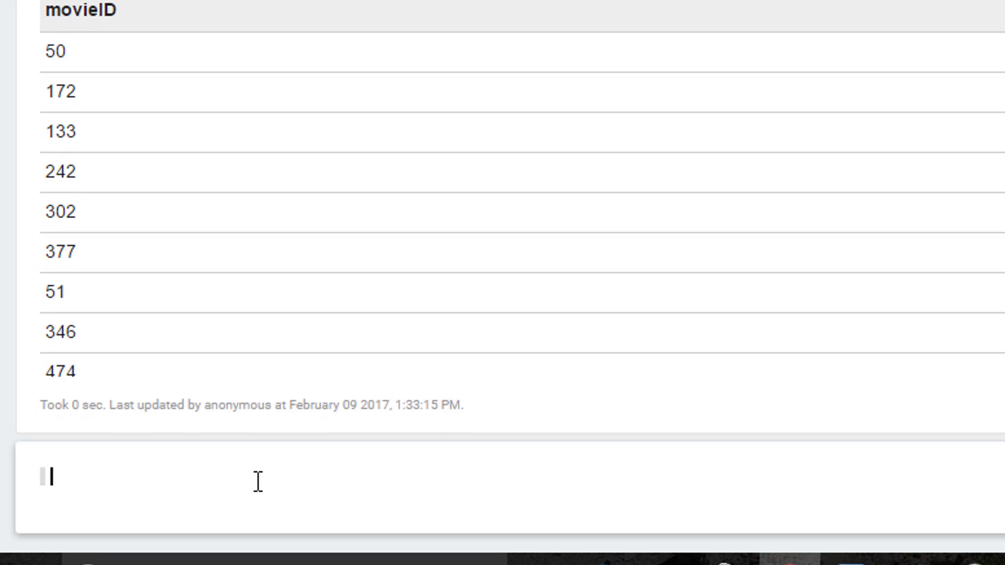
text(%sql)
key(Return)
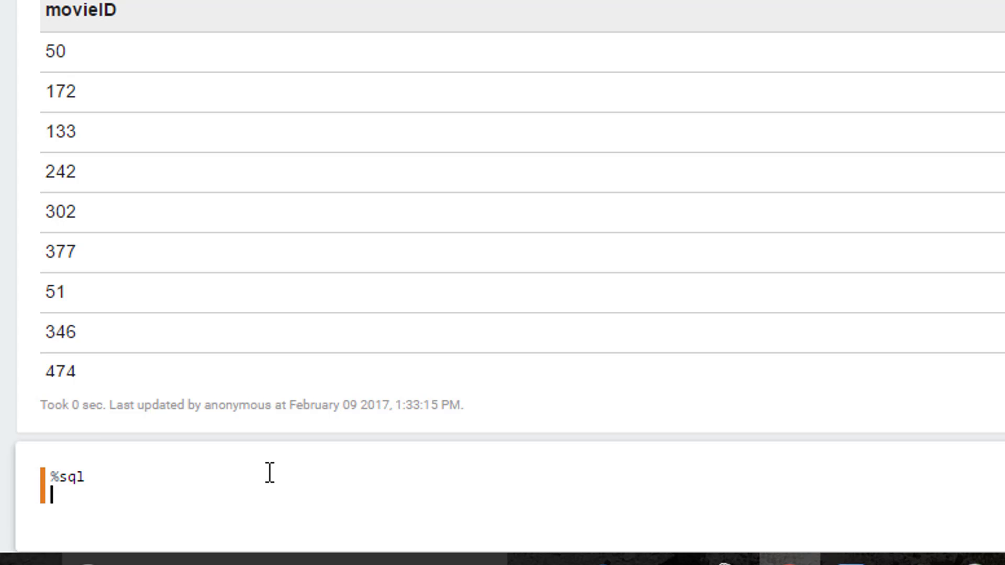
text(SELECT ra)
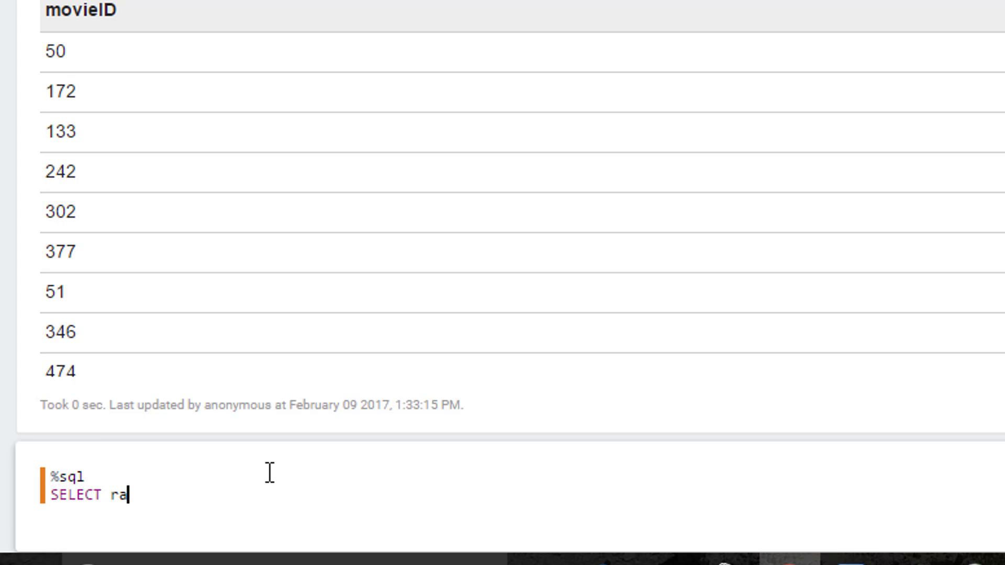
text(ting, COUNT(*)
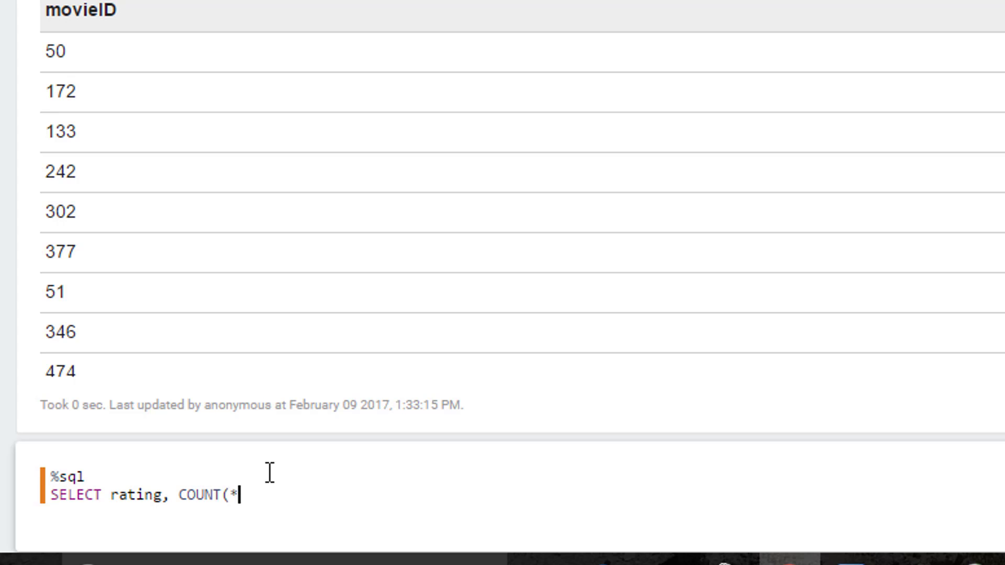
text() as count)
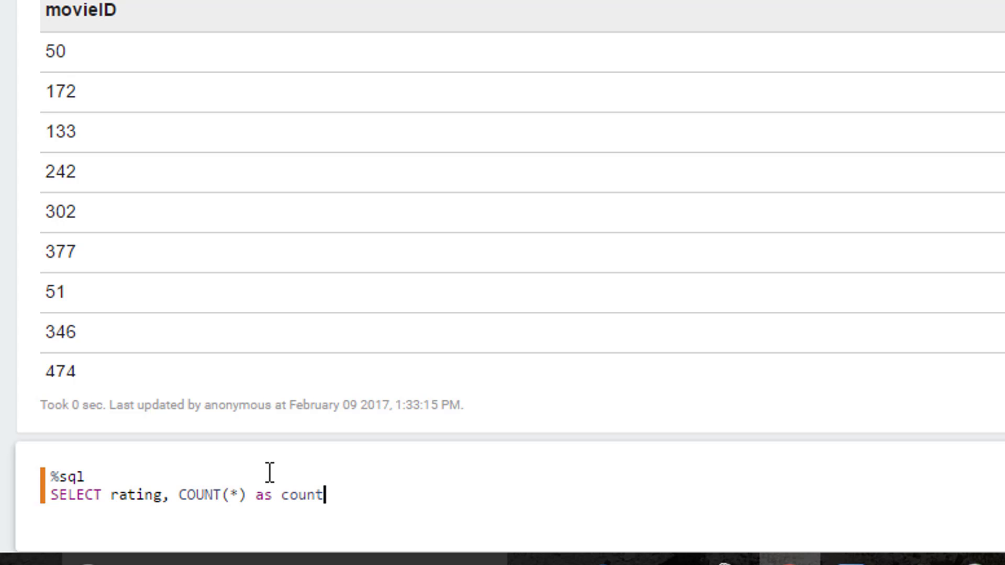
text( FROM ratings)
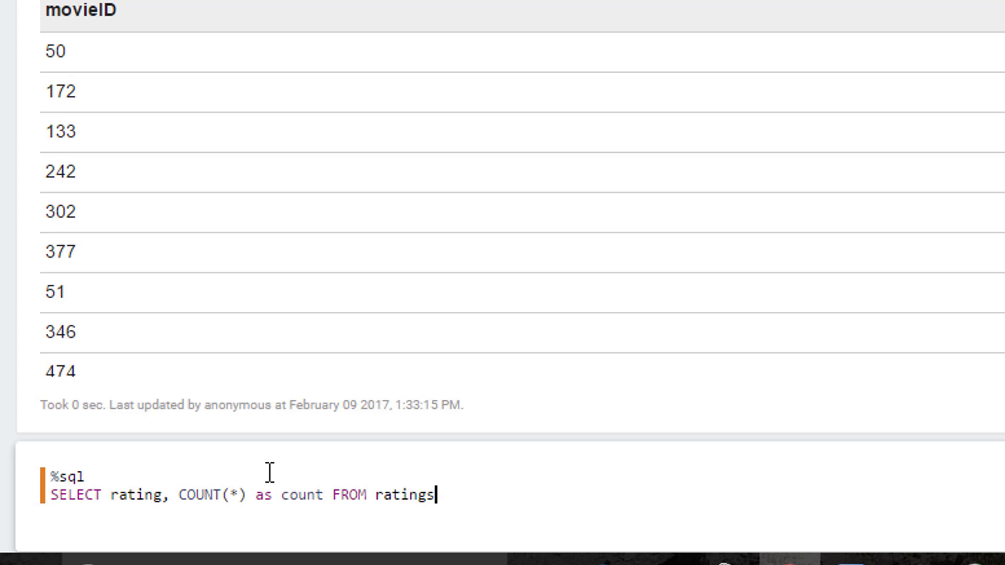
text( GROUP BY rating)
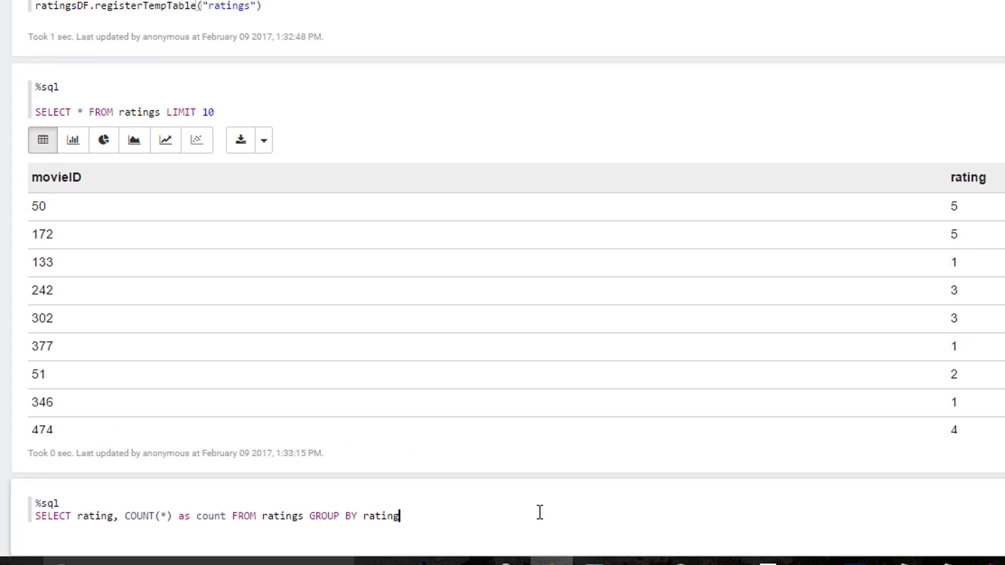
key(shift+Return)
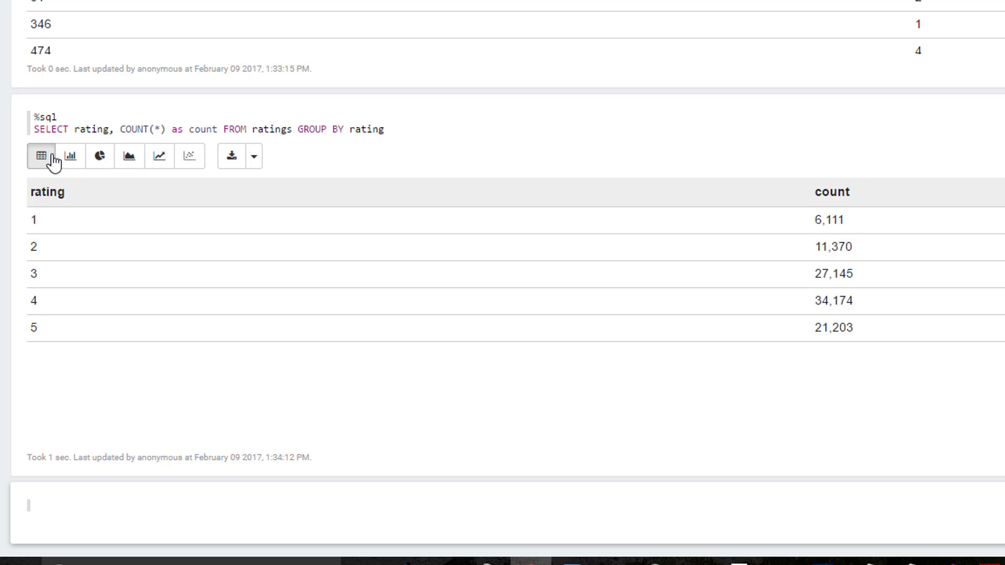
- Preview the rating counts as bar, pie, area, line and scatter charts, and return to the table view
click(74, 160)
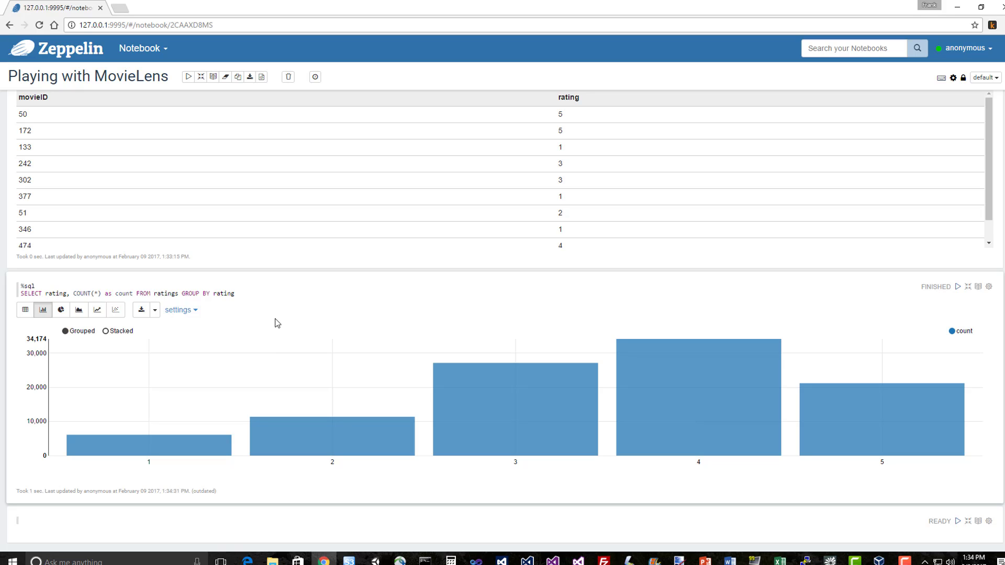
click(61, 310)
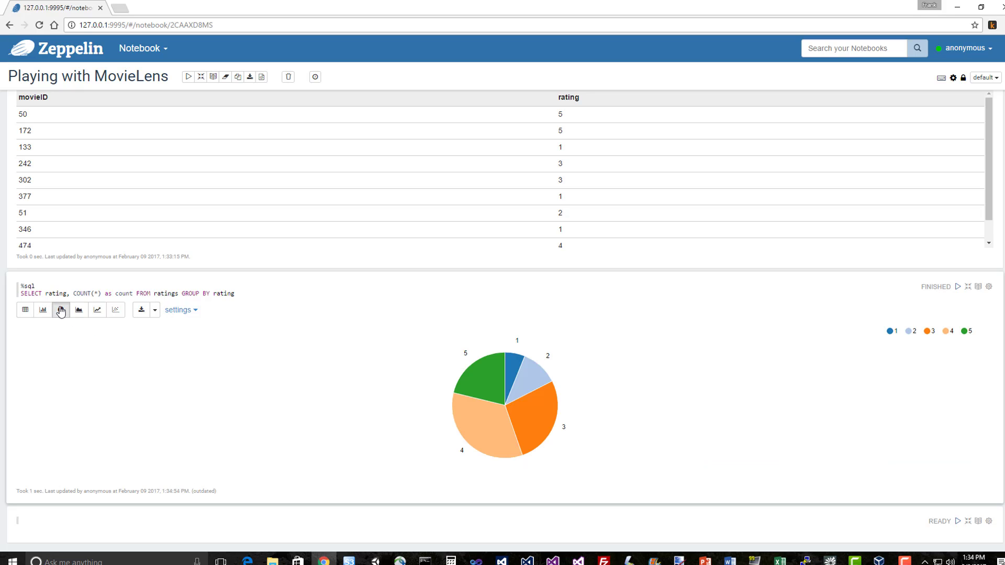
click(79, 310)
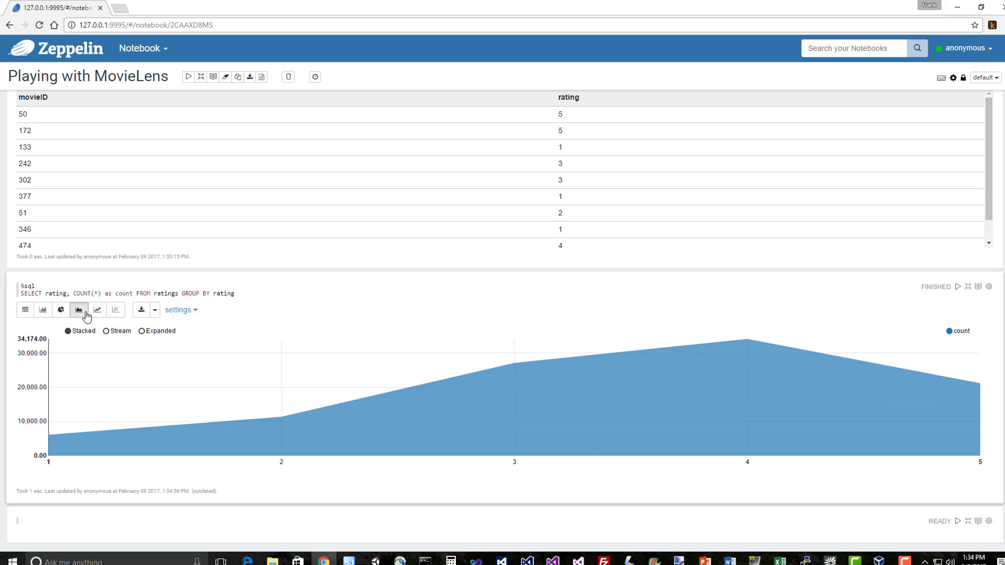
click(98, 311)
click(115, 312)
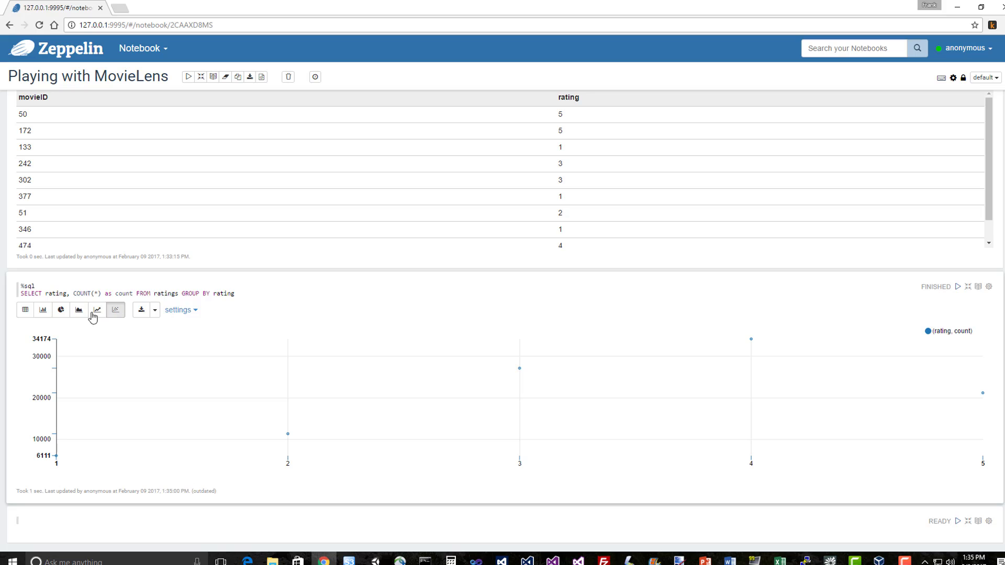
click(25, 316)
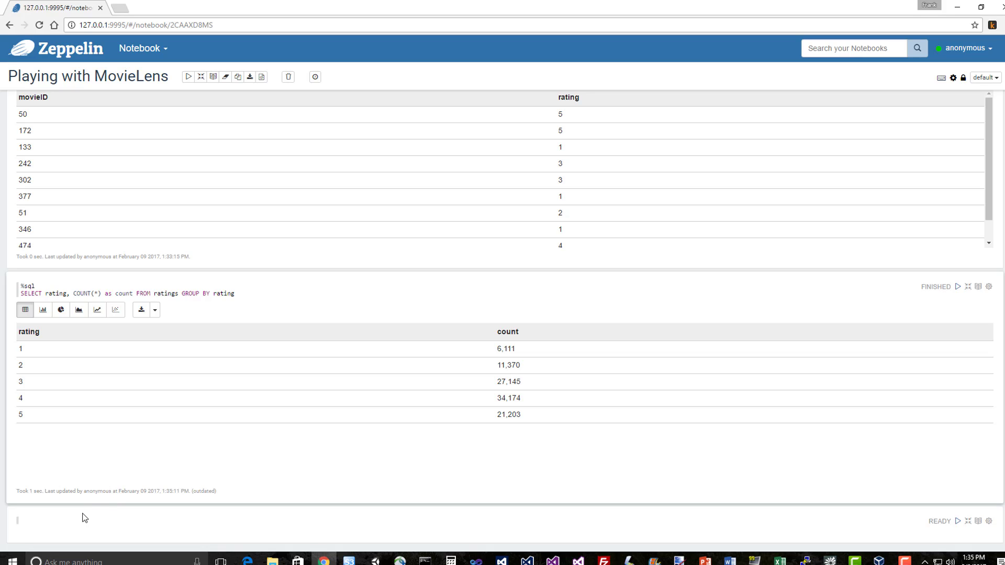
- In the empty paragraph, define final case class Movie(movieID: Int, title: String)
click(48, 519)
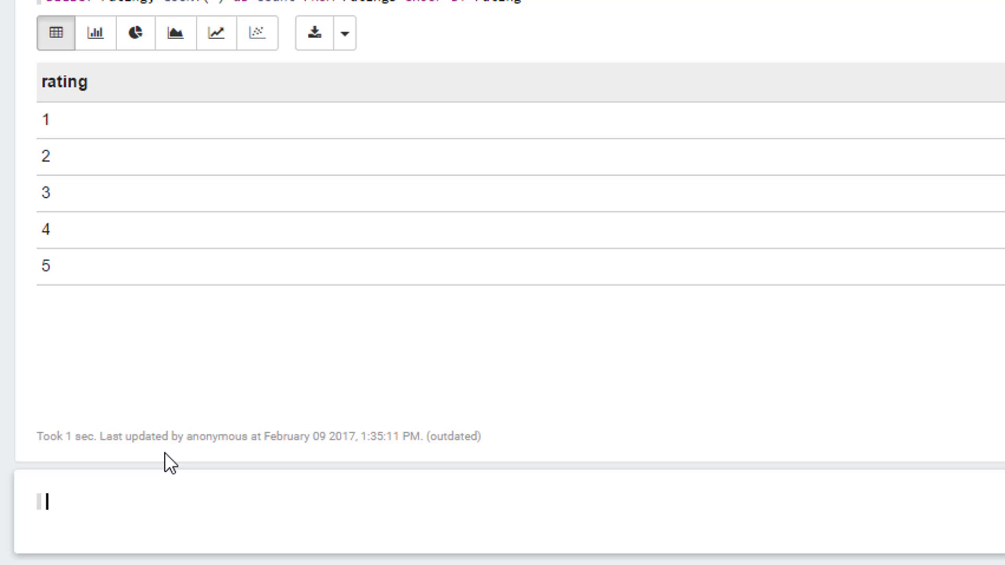
text(final case class Mo)
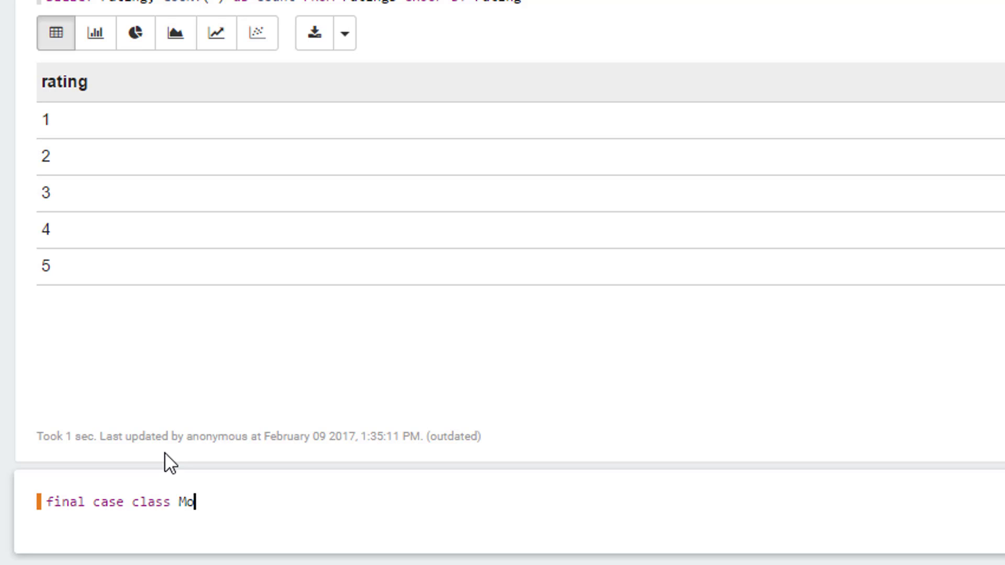
text(vie(movieID: I)
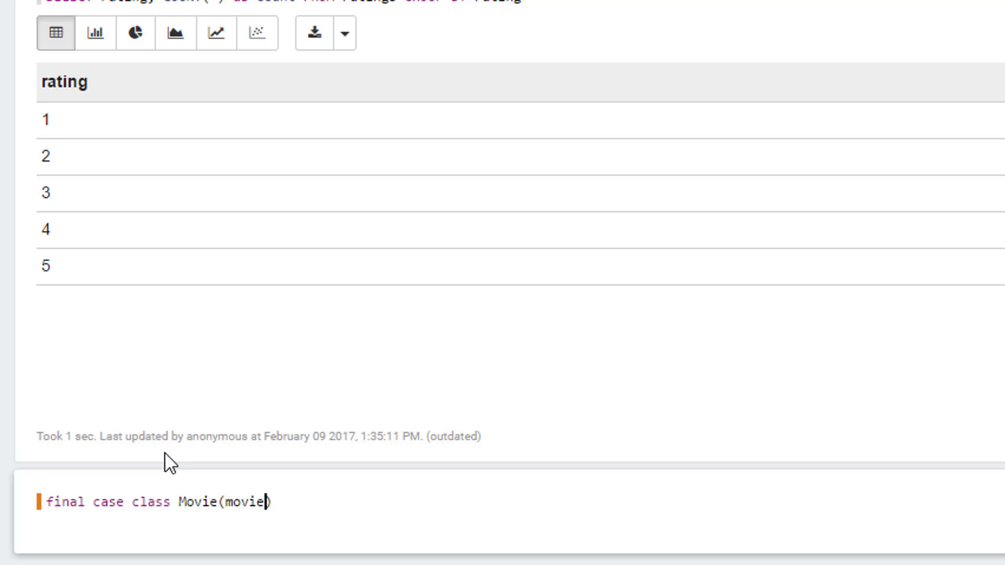
text(nt, title: )
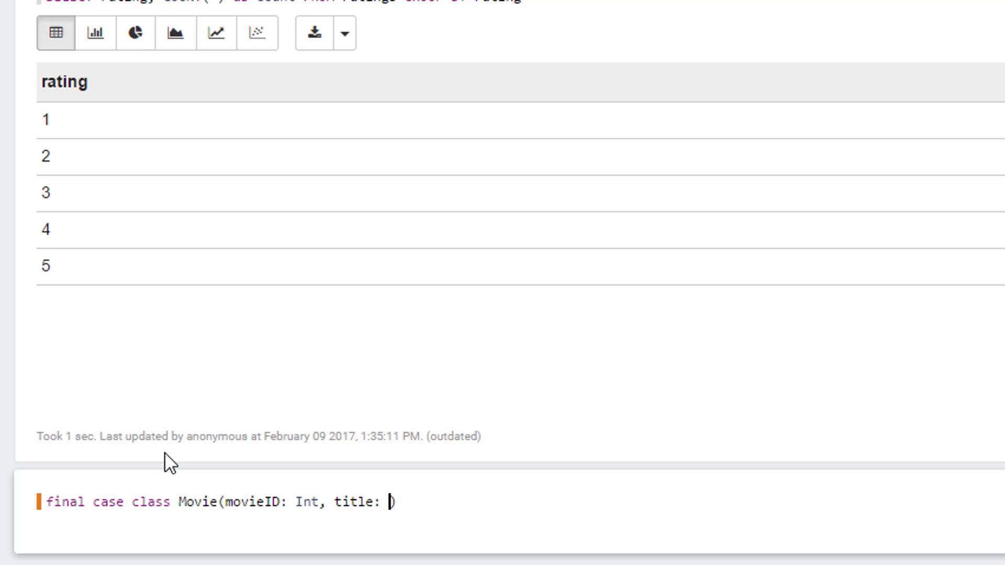
text(String))
key(Return)
key(Return)
- Below the Movie class, define val lines = sc.textFile("hdfs:///tmp/ml-100k/u.item")
text(val l)
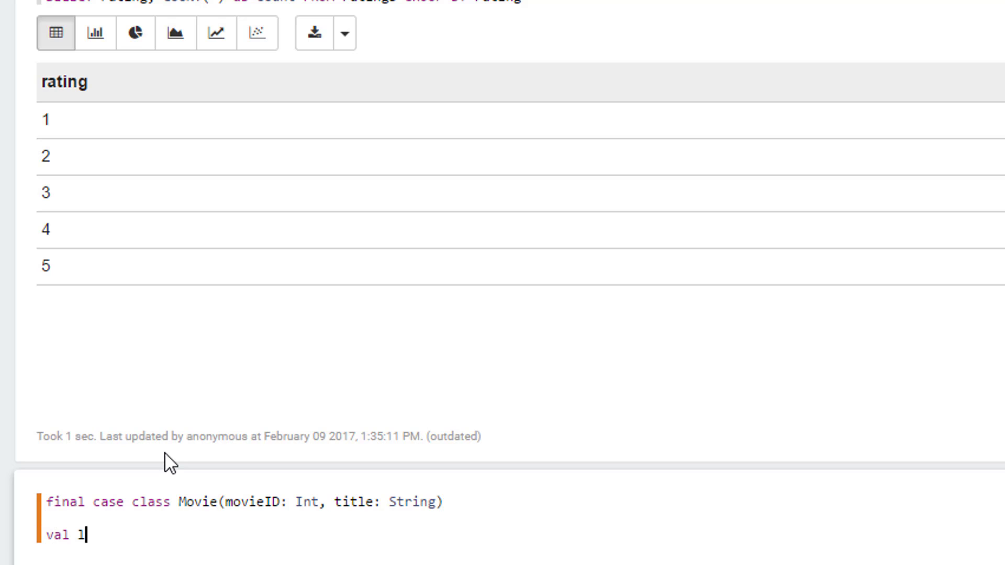
text(ines =)
text(sc.textFile)
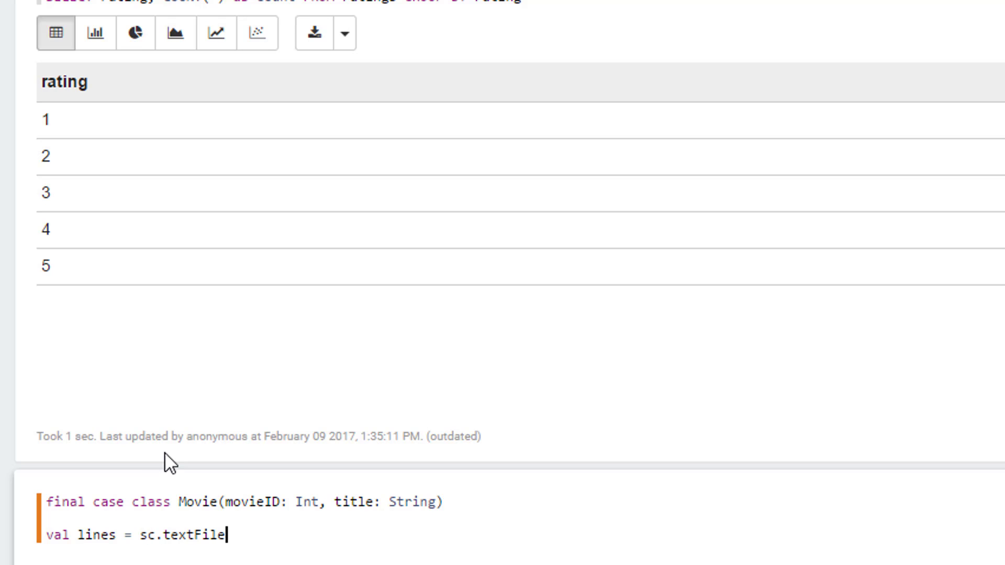
text(("hdf)
text(s:///tmp)
text(/ml-100k/)
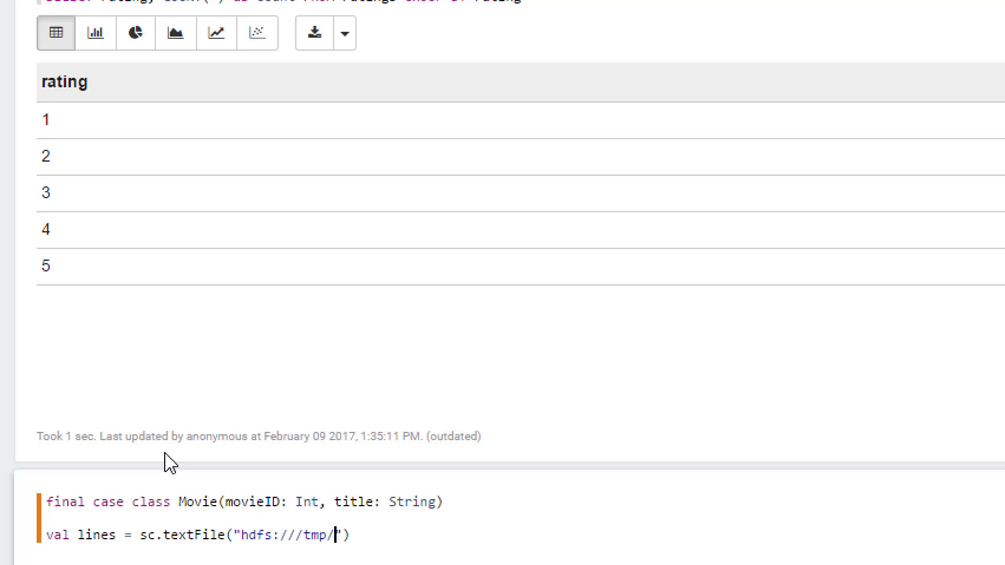
text(u.item)
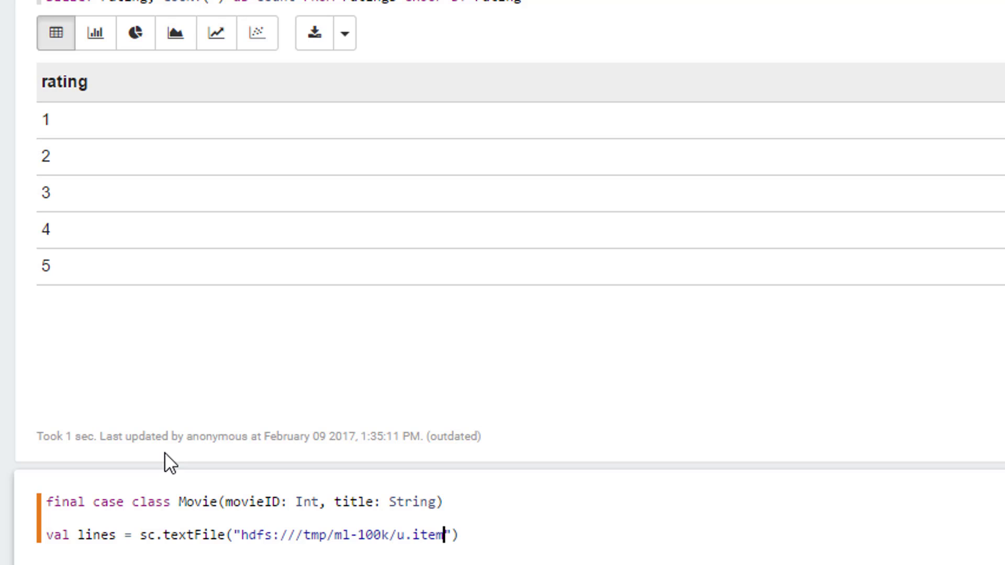
- Append a map to the lines definition that splits each line: .map(x => {val fields = x.split('|')})
text(").map(x =>)
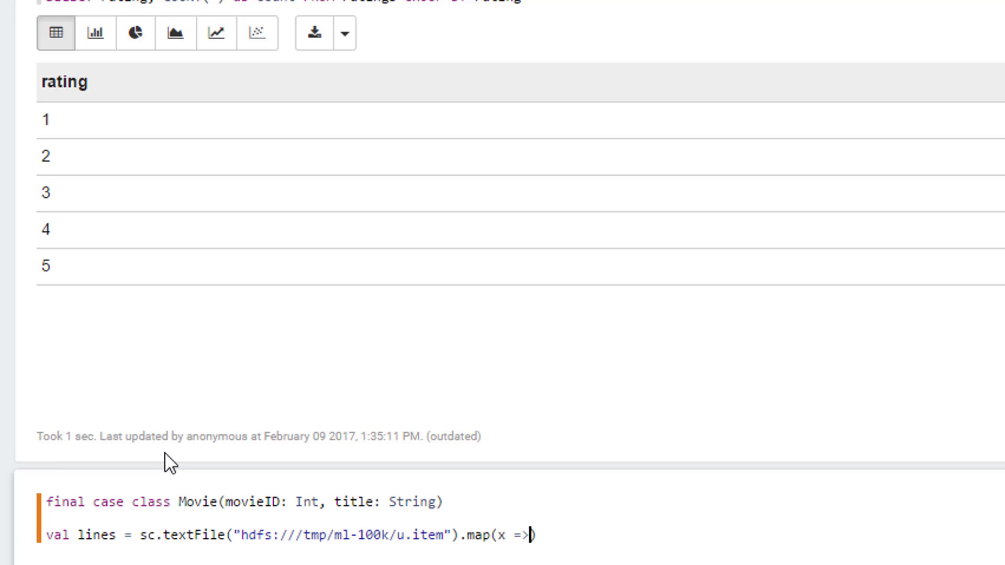
text( {val )
text(fields =)
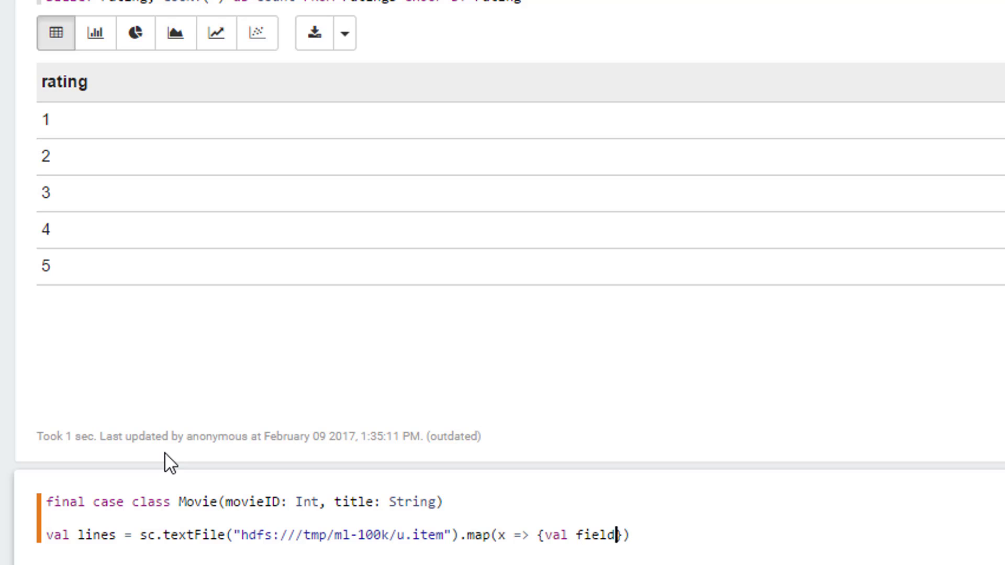
key(BackSpace)
text(x.split()
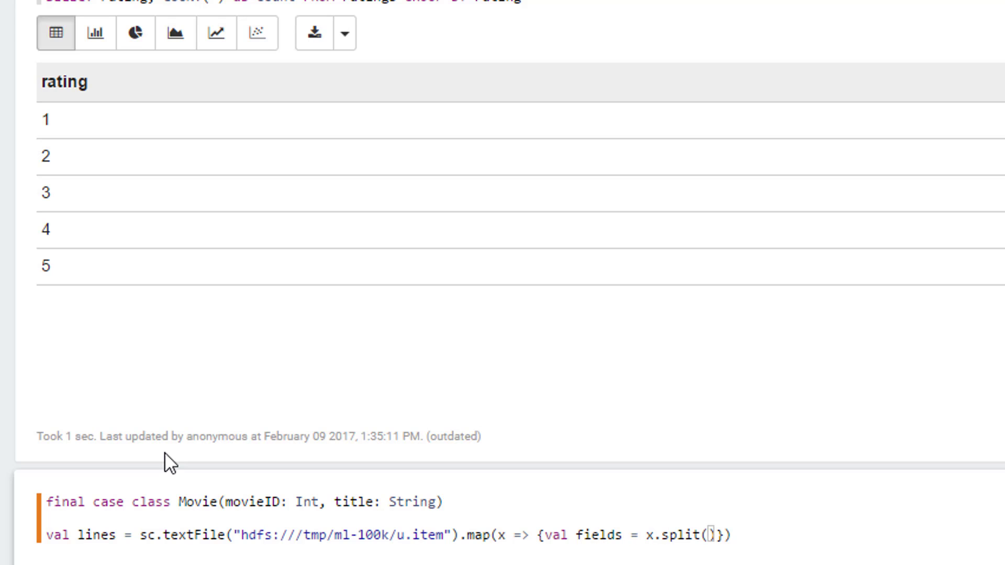
text('|')
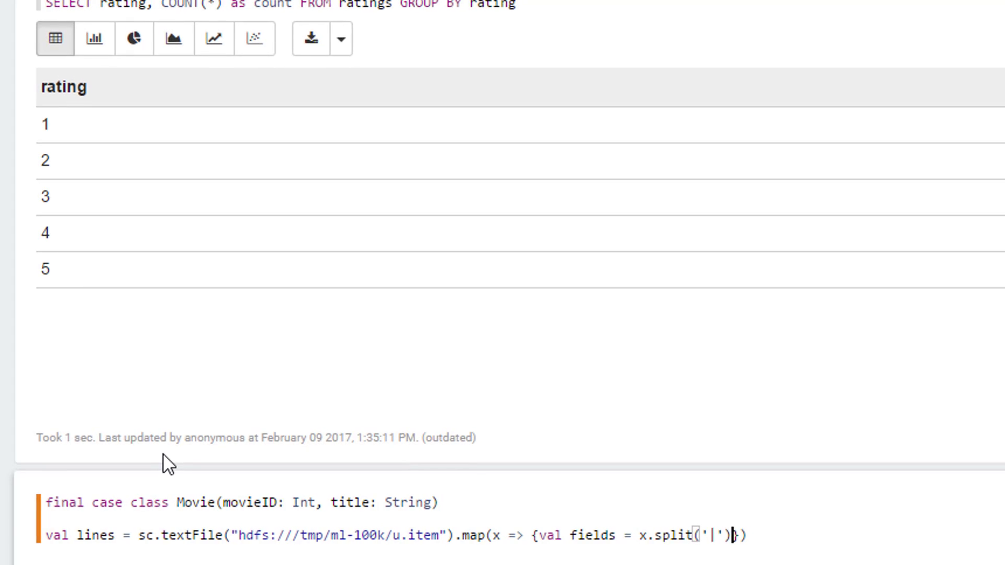
- Make the map function build Movie(fields(0).toInt, fields(1)) from the split fields
text(); )
text(Movie(fi)
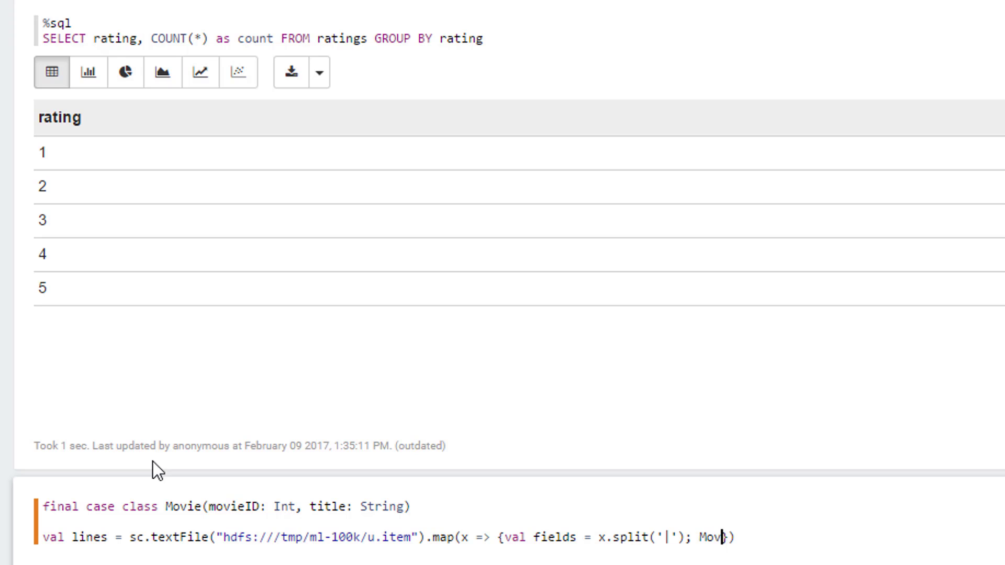
text(elds(0).)
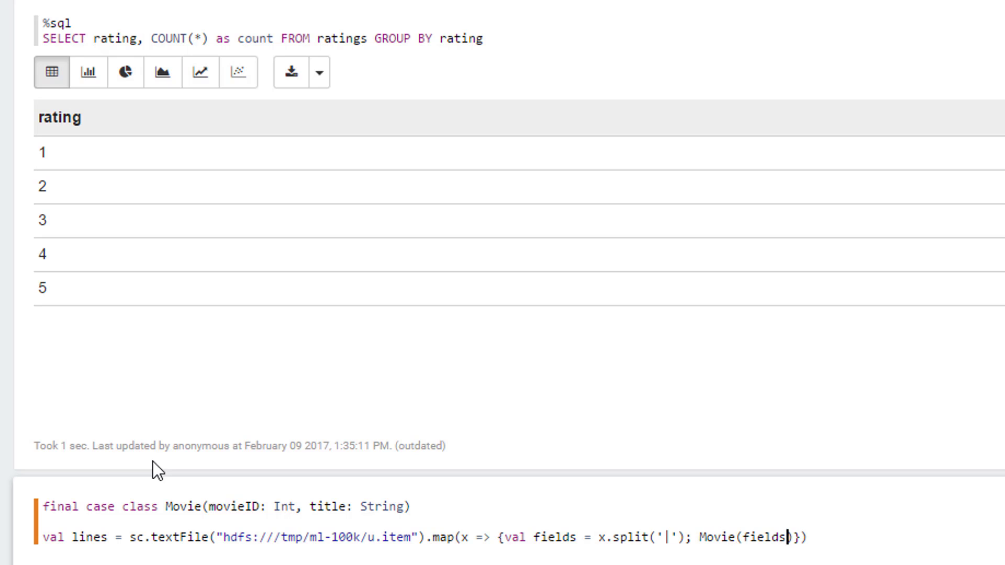
text(toInt, fields(1))
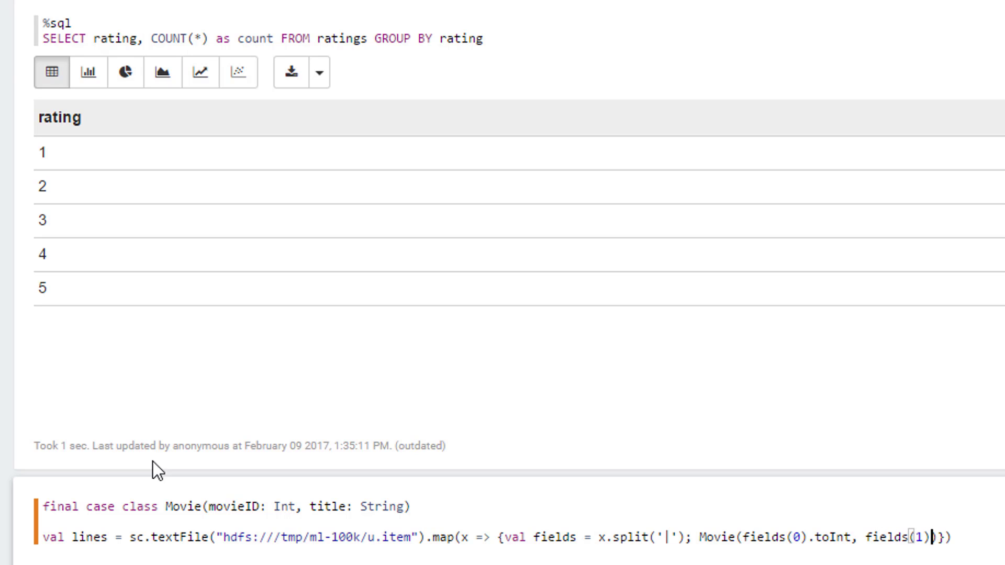
- Below the lines definition, add import sqlContext.implicits._
key(Right)
key(Right)
key(Right)
key(Return)
text(import sql)
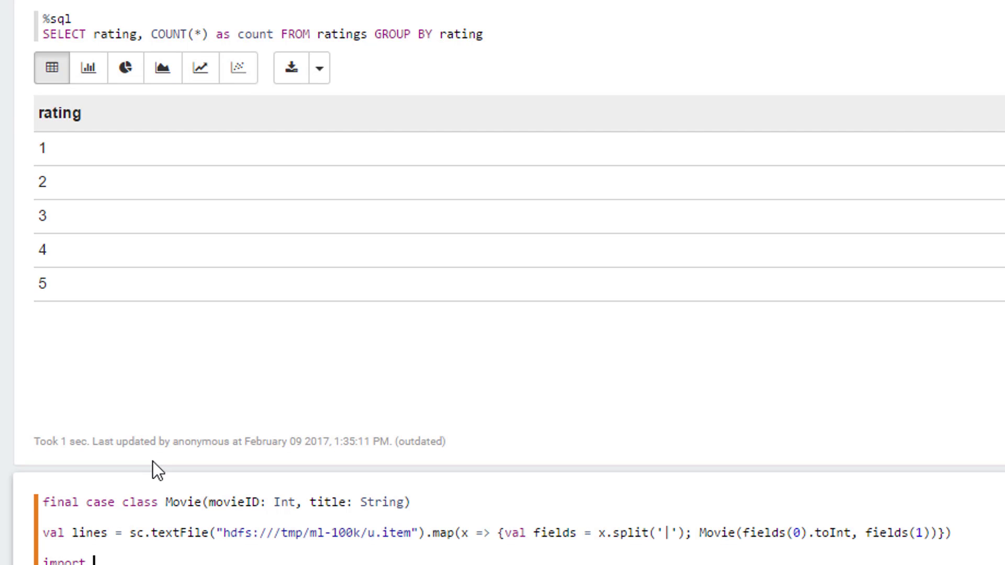
text(Context.implicits._)
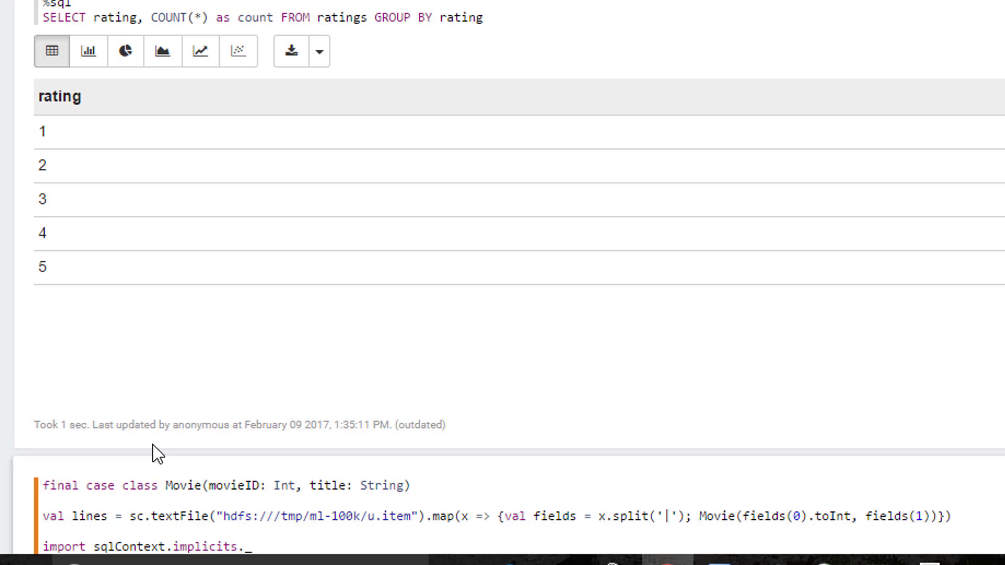
key(Return)
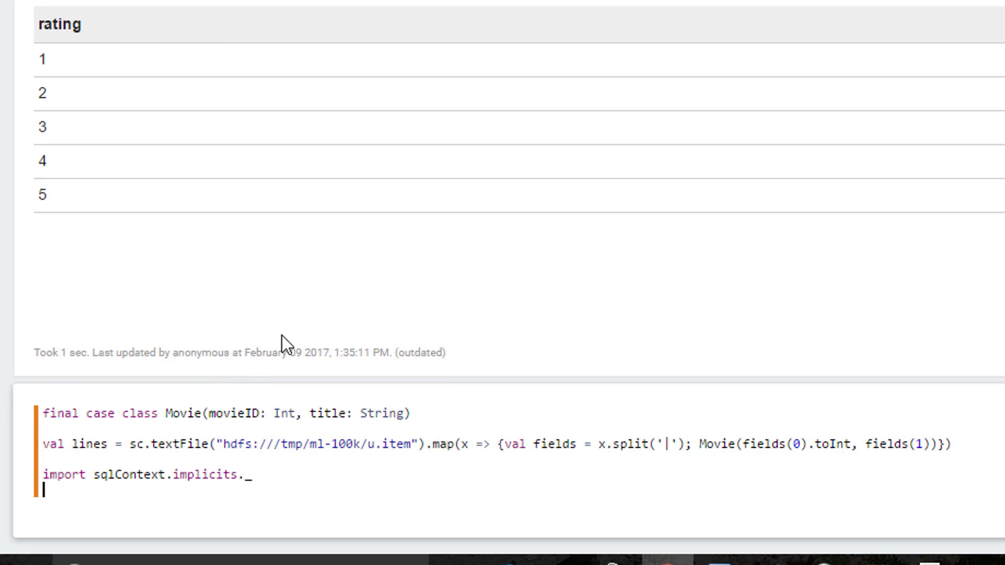
- Under the import, define the data frame with val moviesDF = lines.toDF()
text(val line)
key(BackSpace)
key(BackSpace)
key(BackSpace)
key(BackSpace)
text(moviesDF)
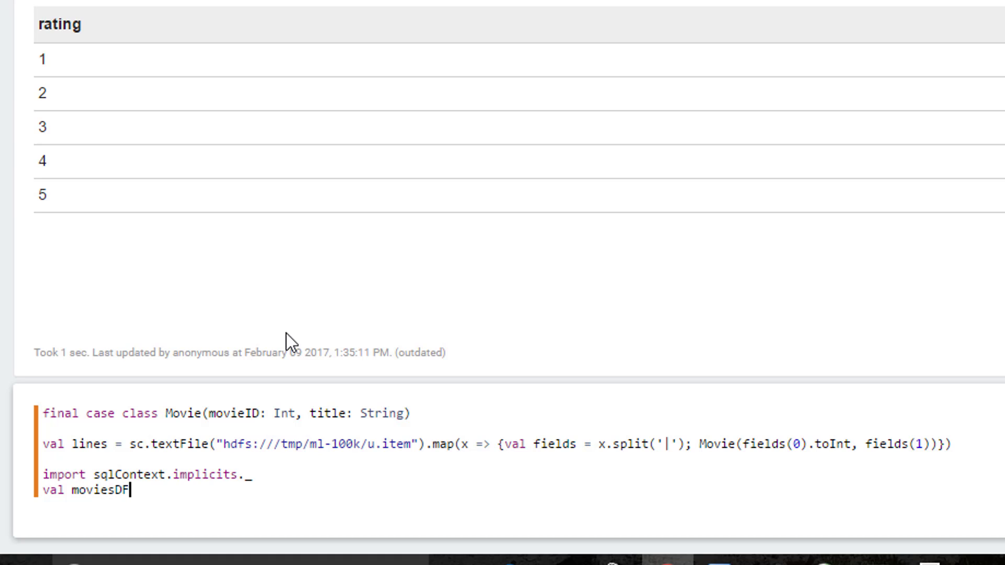
text( = lines.toDF())
key(Return)
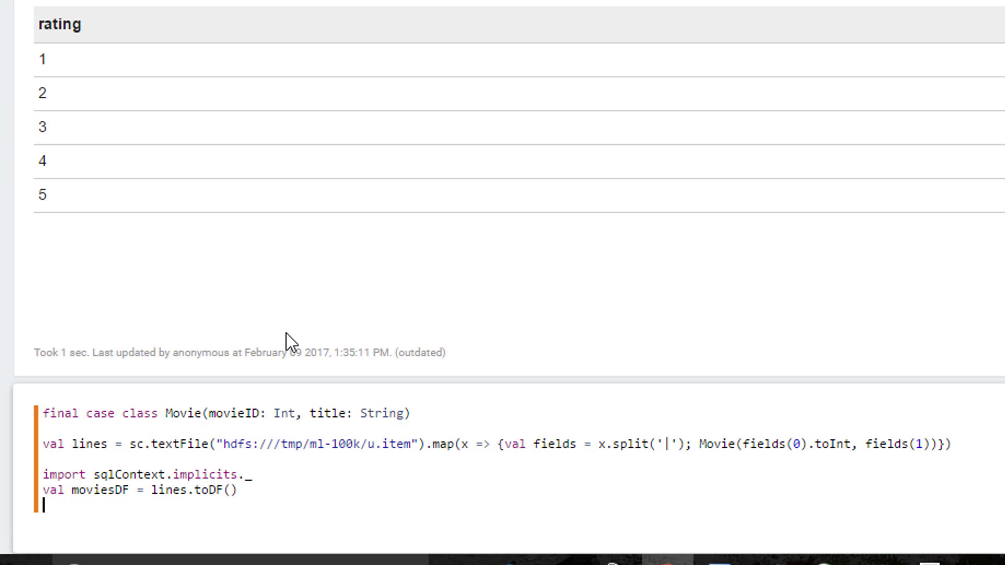
- Add moviesDF.show() at the end of the paragraph, run it and look through the listed movie titles
text(movie)
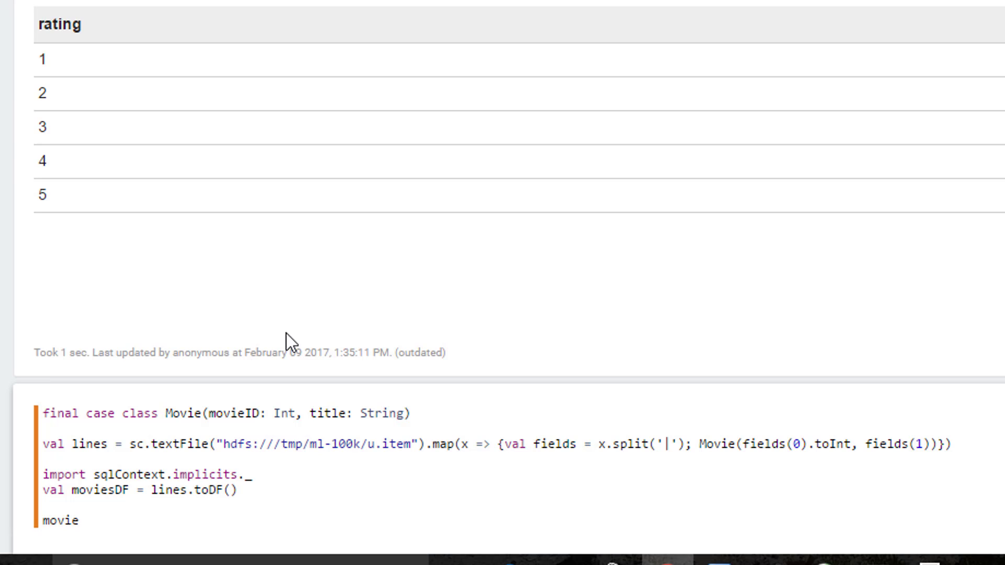
text(sDF.show())
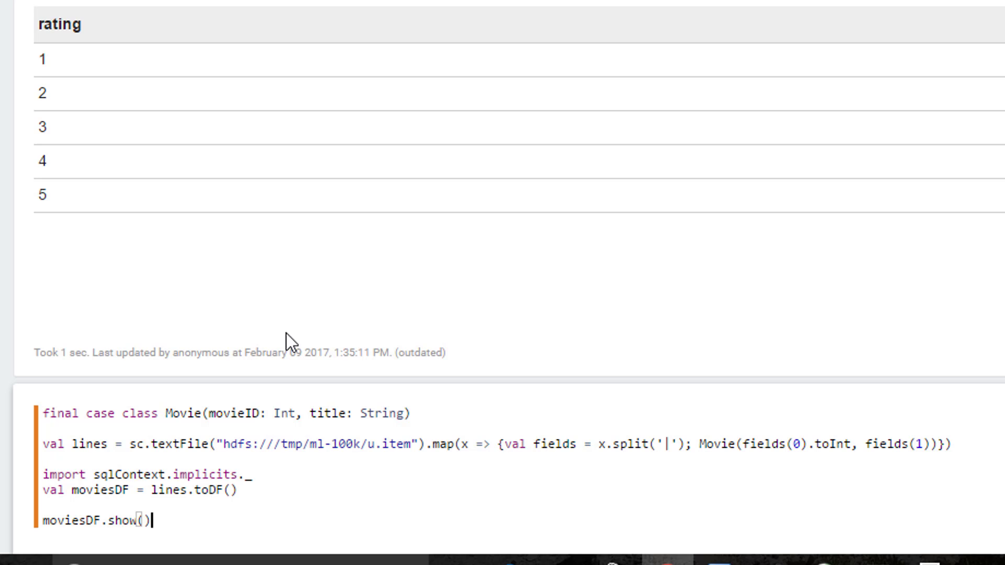
key(shift+Return)
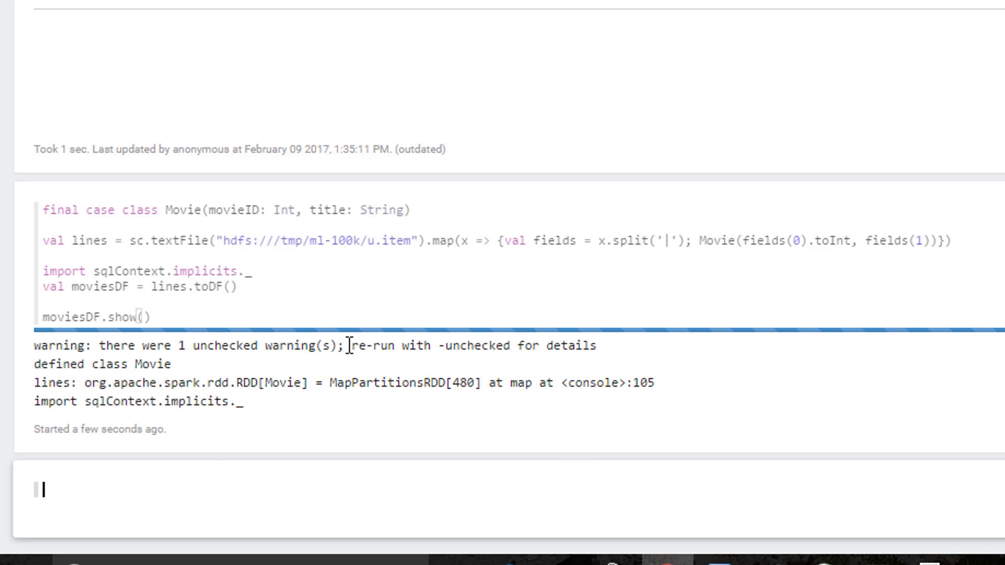
scroll(387, 338, up, 4)
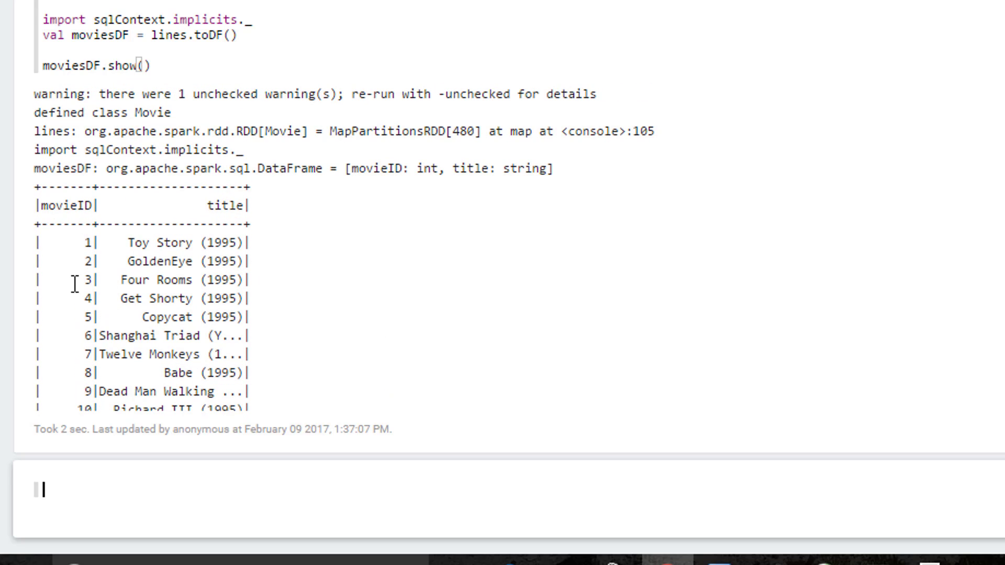
scroll(260, 294, down, 4)
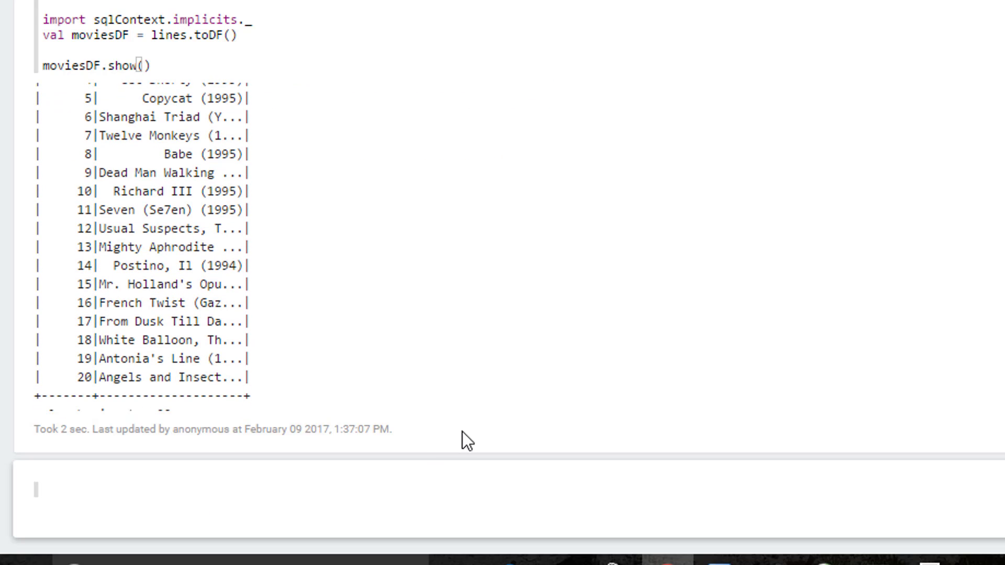
- In the empty paragraph, write and run moviesDF.registerTempTable("titles")
text(moviesDF.registerTempTable)
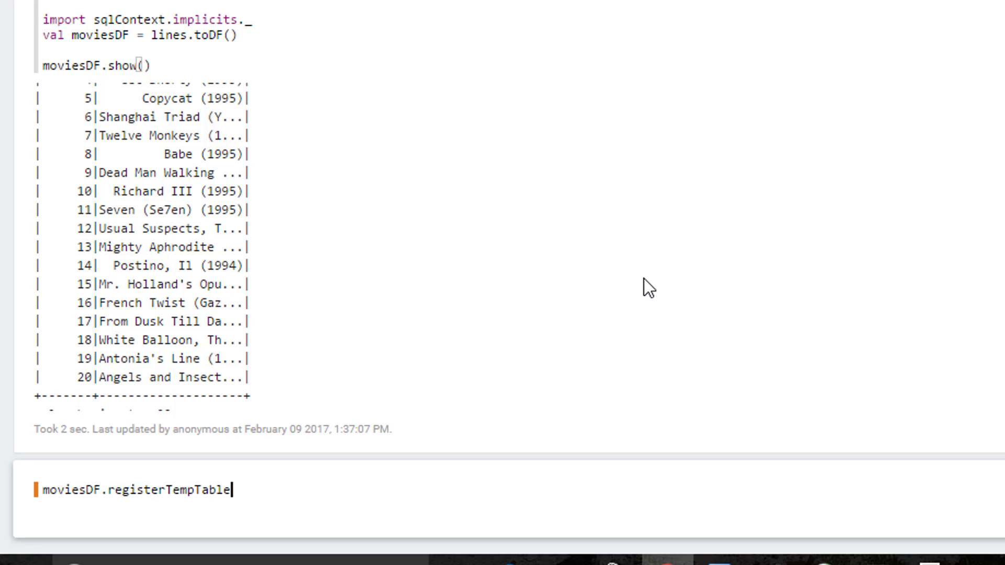
text(("titles"))
key(shift+Return)
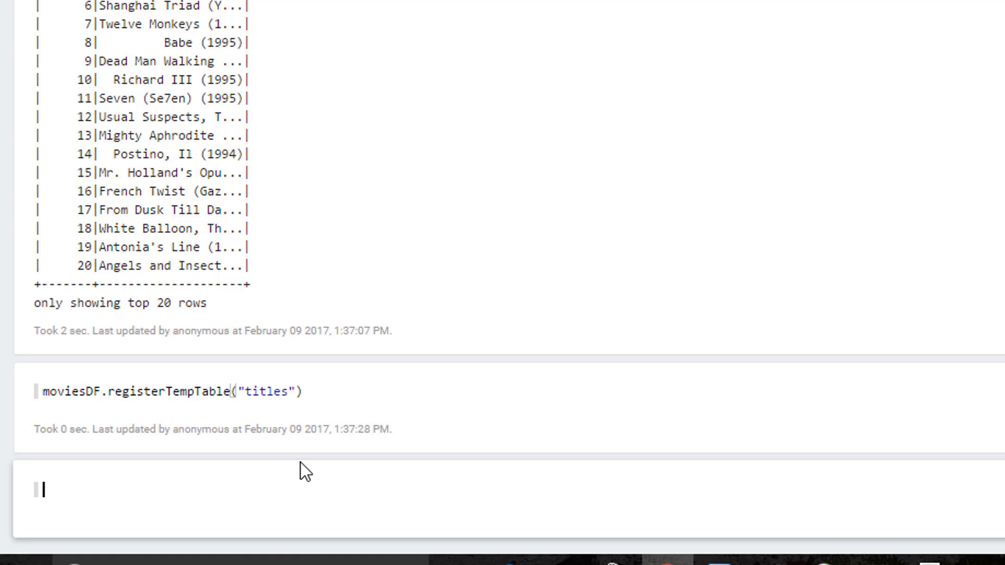
- In the empty paragraph, write the %sql query SELECT t.title, count(*) cnt FROM ratings r JOIN titles t ON r.movieID = t.movieID
text(%sql)
key(Return)
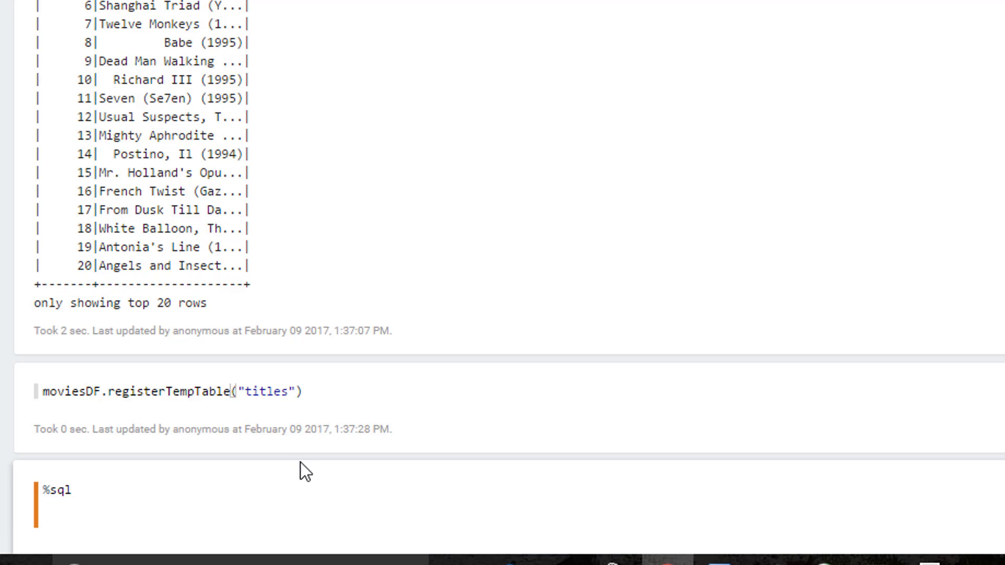
text(SELECT t.title, cou)
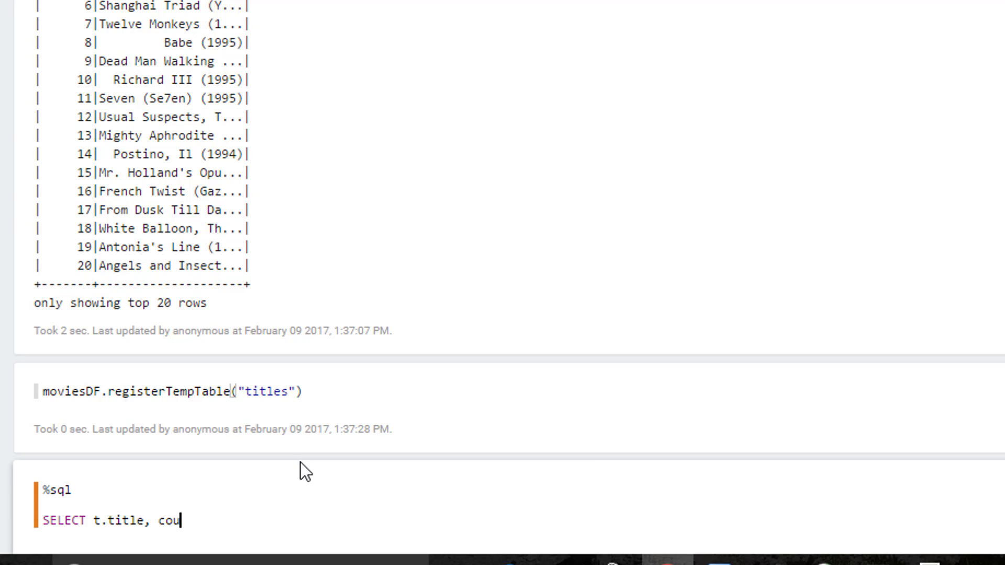
text(nt(*) cnt F)
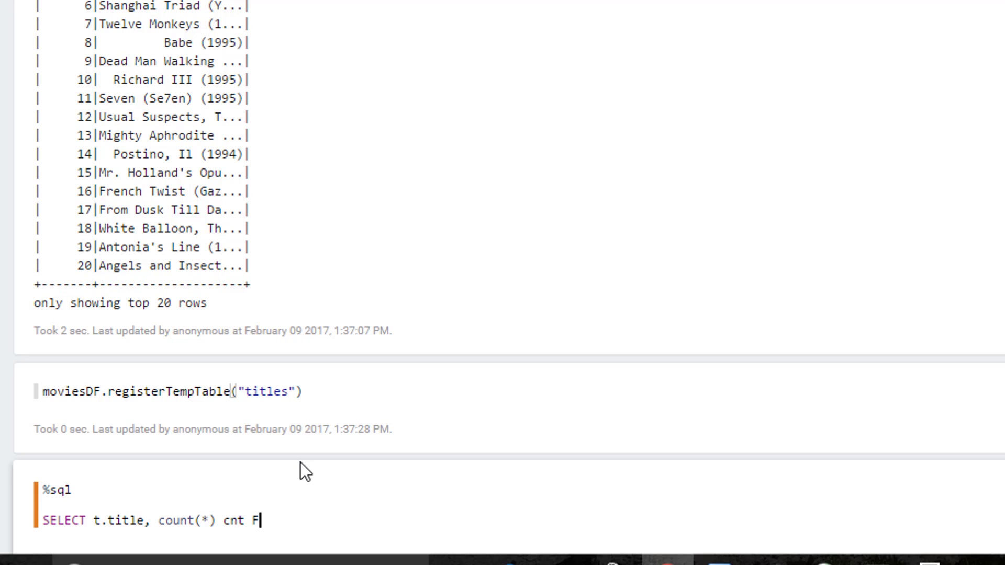
text(ROM ratings )
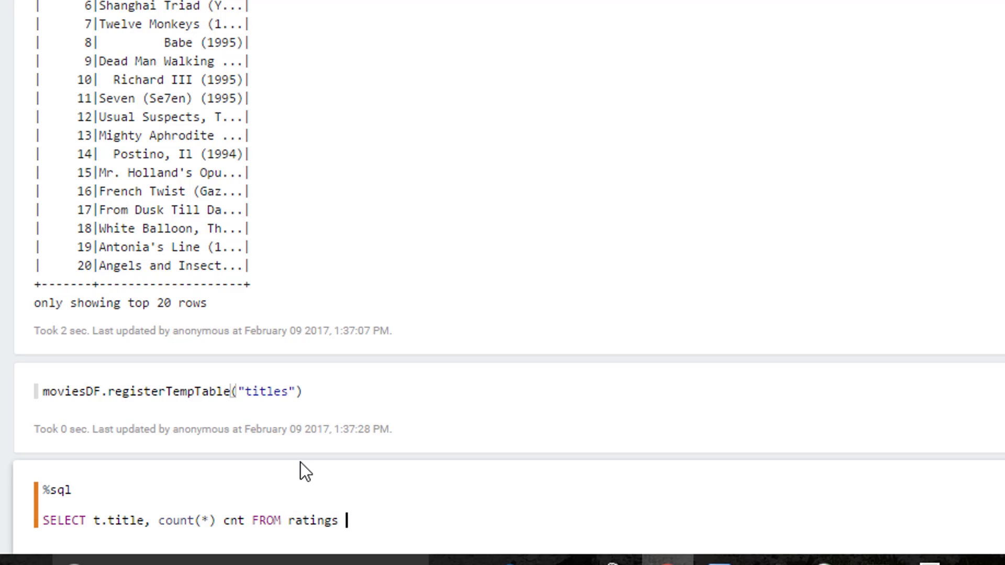
text(r JOIN title)
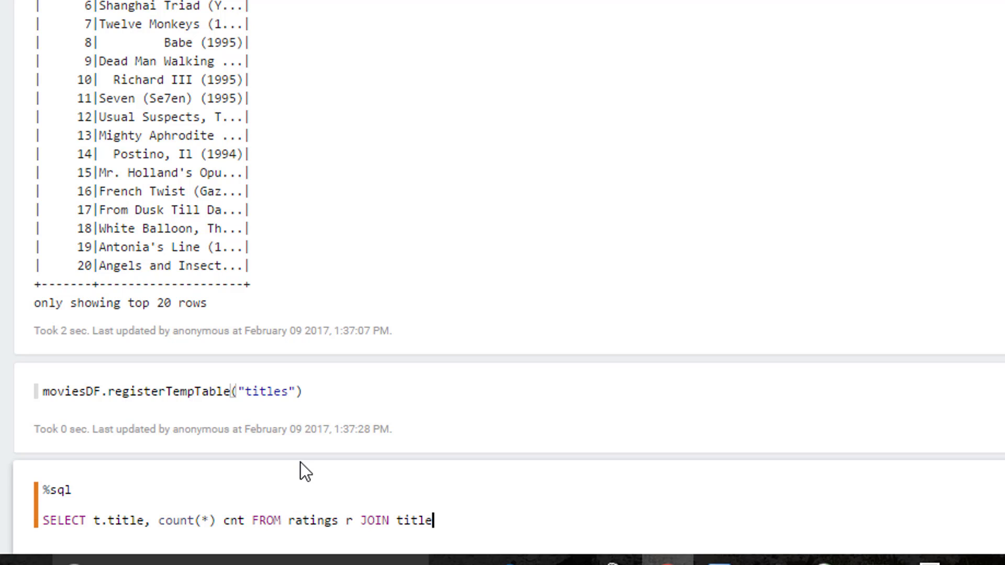
text(s t ON r.mov)
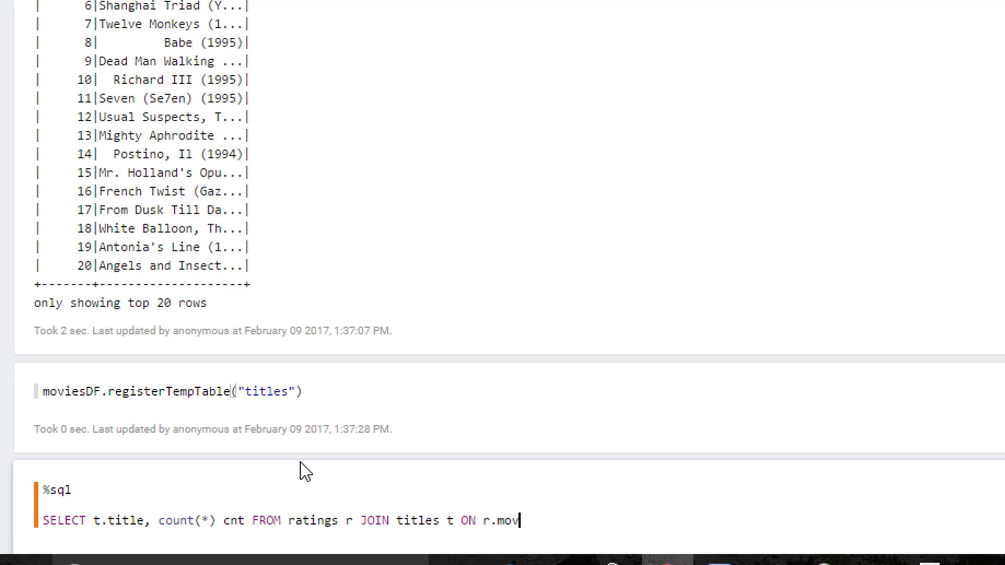
text(ieID = t.movi)
text(eID)
- Complete the join query with GROUP BY t.title ORDER BY cnt DESC LIMIT 20 and run it
text( GROUP )
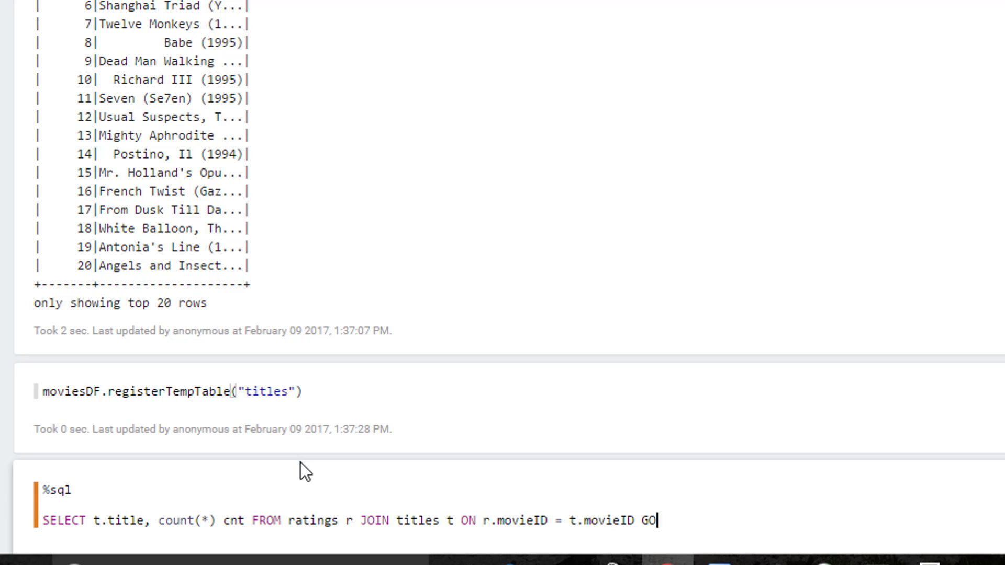
text(BY t.title)
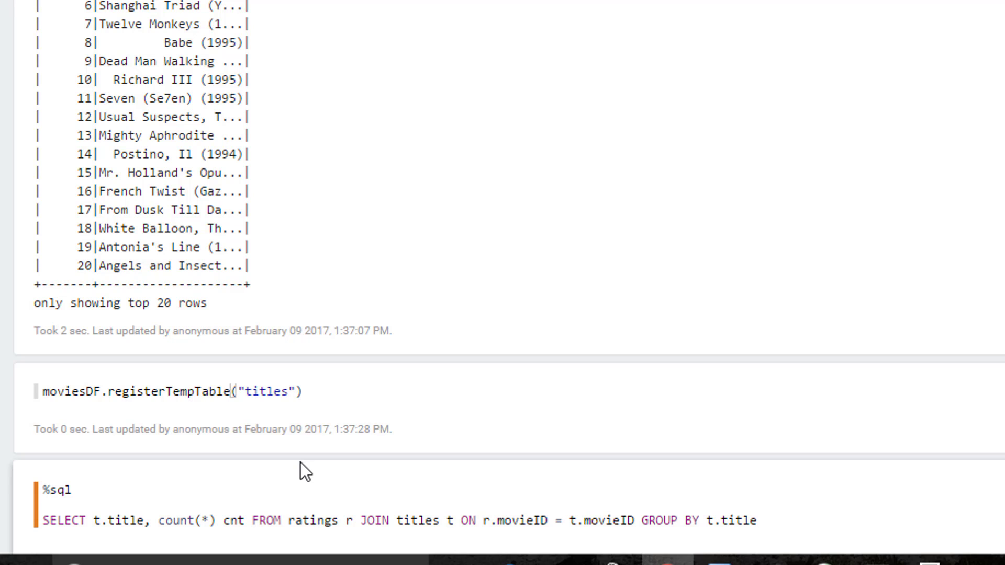
text( ORDER BY cnt)
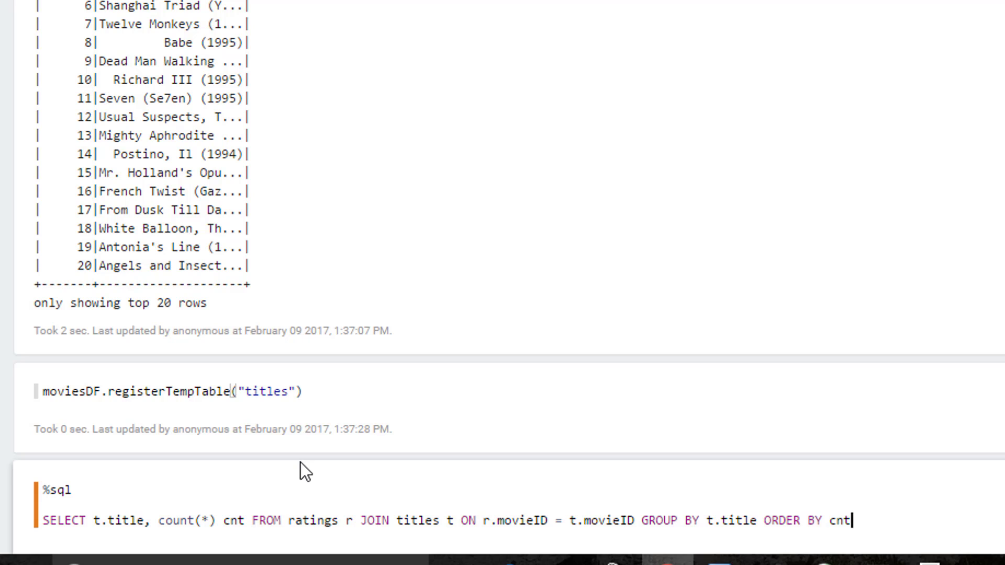
text( DESC LIMIT 20)
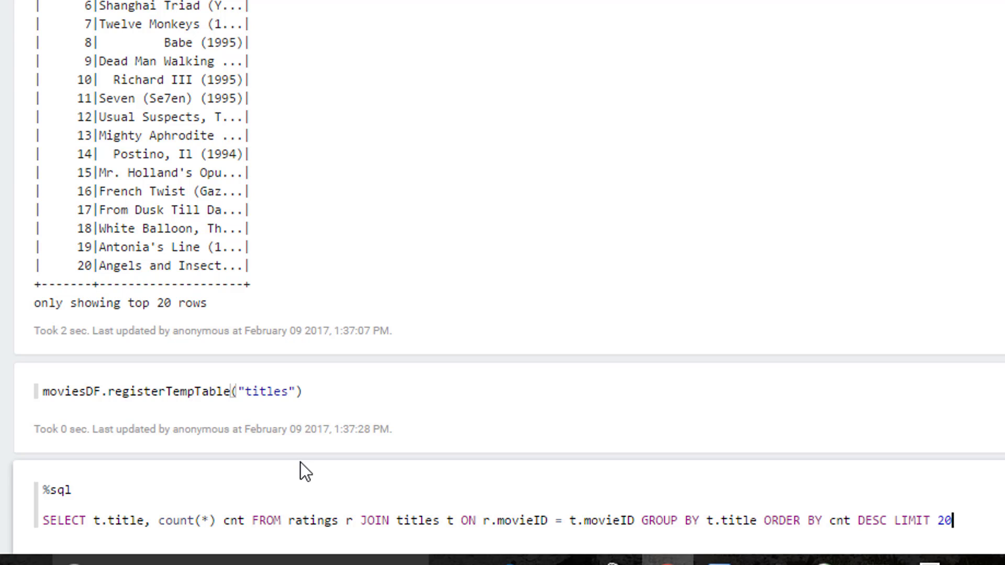
key(shift+Return)
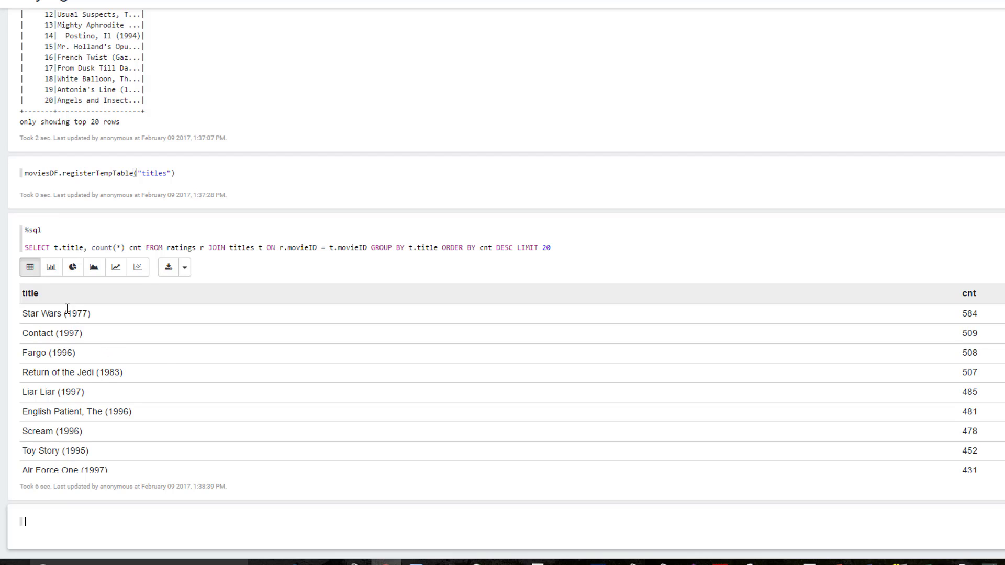
- Show the title counts as a bar chart, and rerun the query with LIMIT 20 removed
click(51, 268)
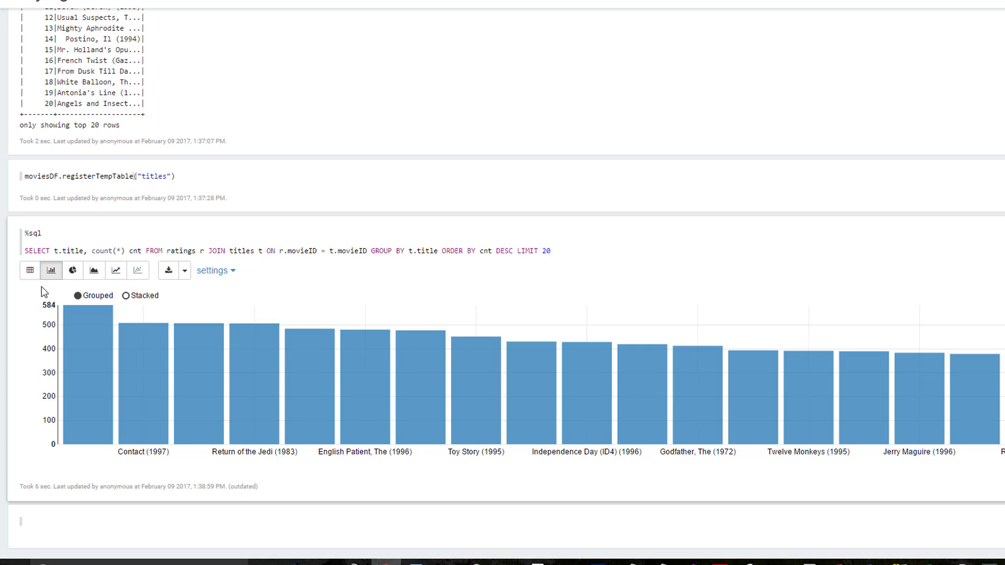
click(556, 252)
key(BackSpace)
key(BackSpace)
key(BackSpace)
key(BackSpace)
key(BackSpace)
key(BackSpace)
key(BackSpace)
key(BackSpace)
key(BackSpace)
key(shift+Return)
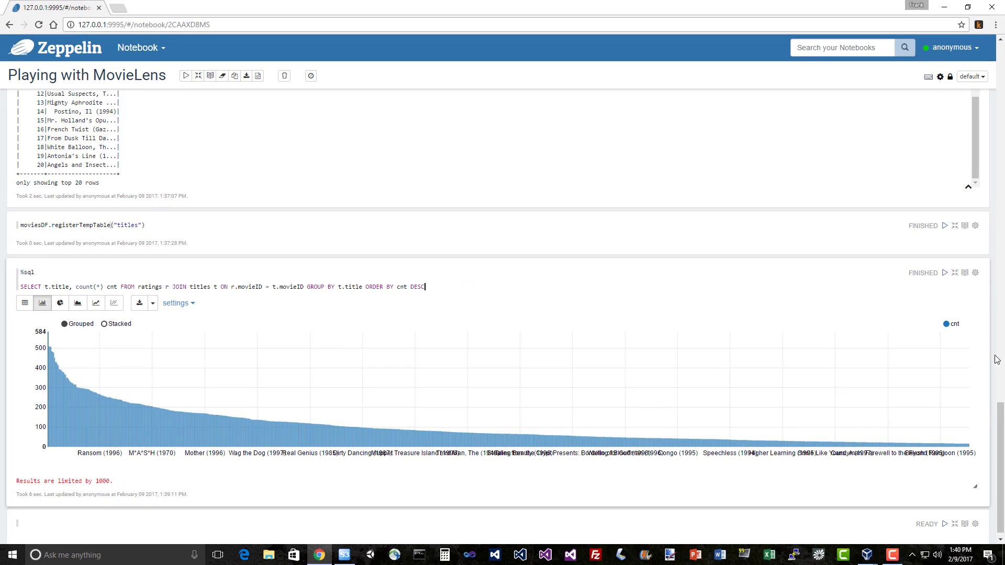
- Review the notebook from its first paragraph down to the ratings queries
drag(996, 416, 994, 61)
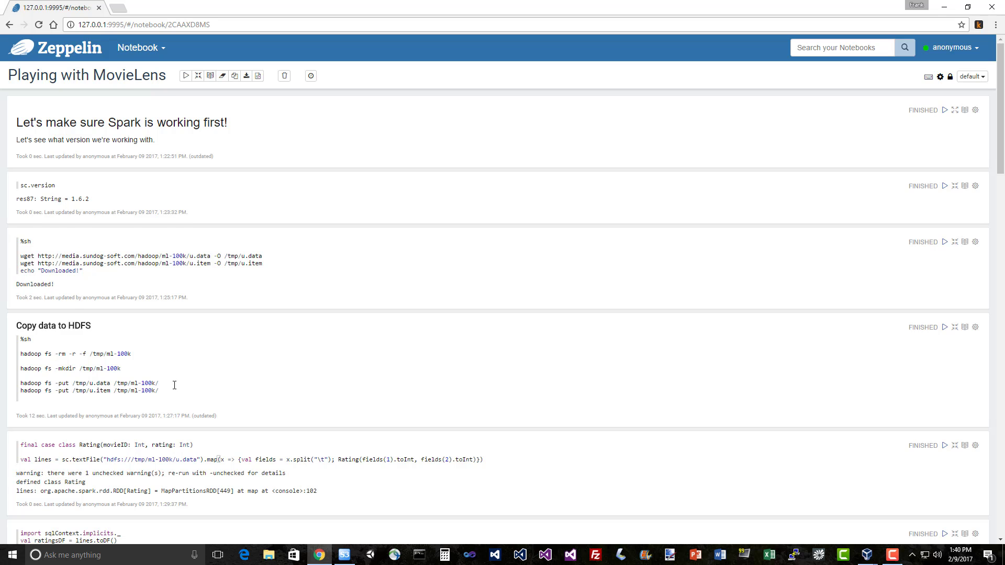
scroll(175, 383, down, 8)
scroll(191, 382, down, 2)
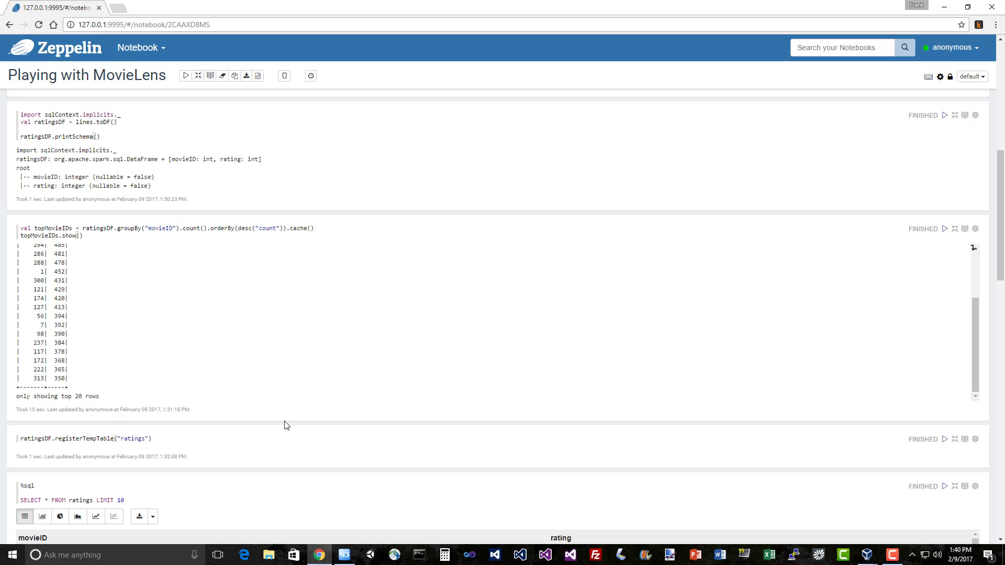
scroll(283, 424, down, 4)
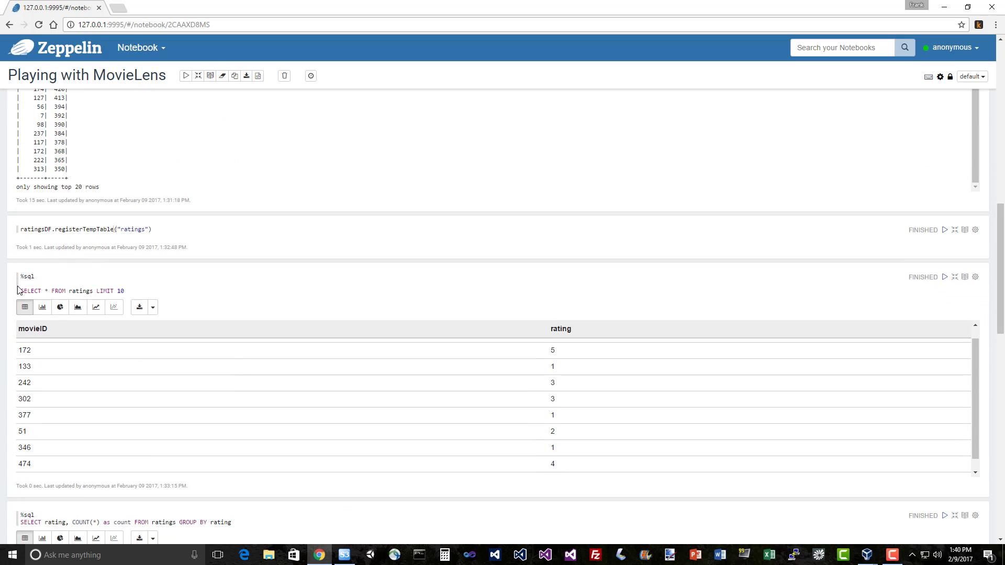
- Review the remaining notebook paragraphs, from the ratings queries down to the bar chart of rating counts per title
scroll(236, 299, down, 1)
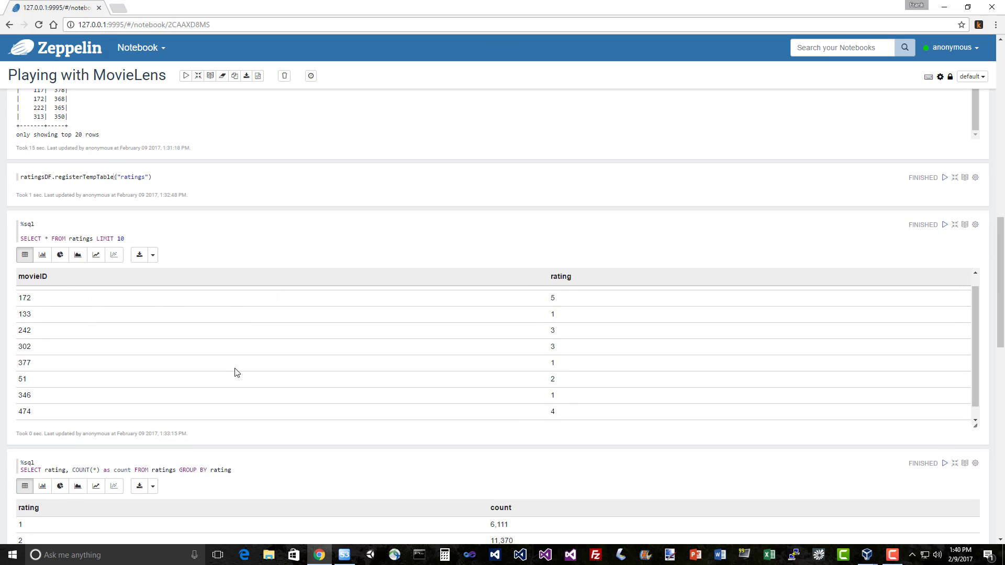
scroll(270, 379, down, 5)
scroll(919, 340, down, 10)
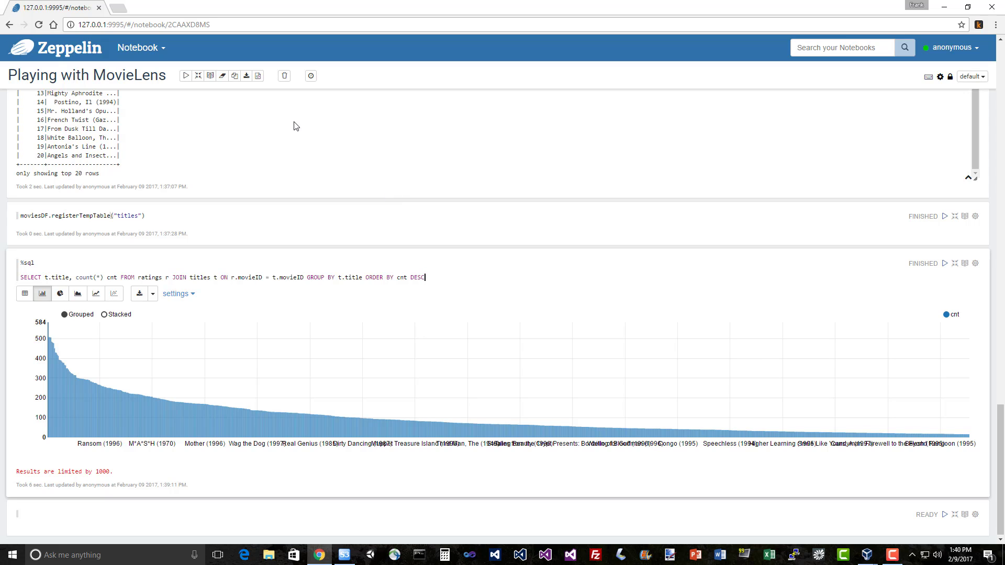
click(122, 7)
text(http://)
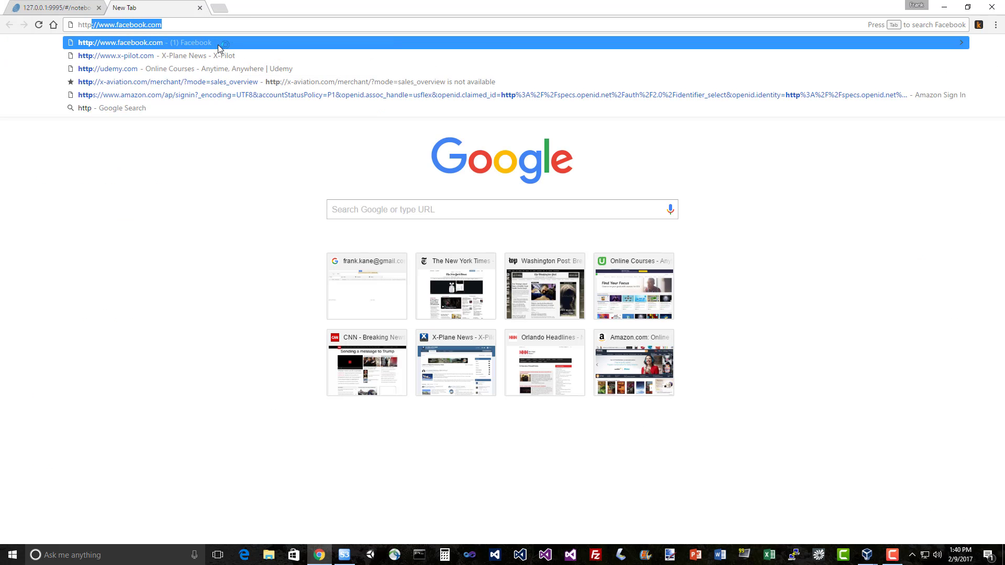
text(medi)
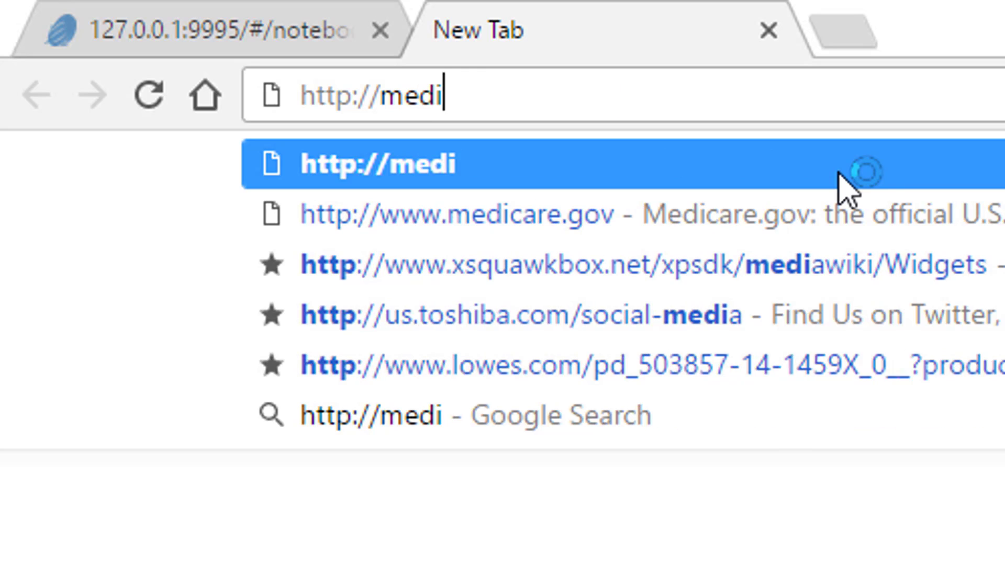
text(a.sundog-soft.)
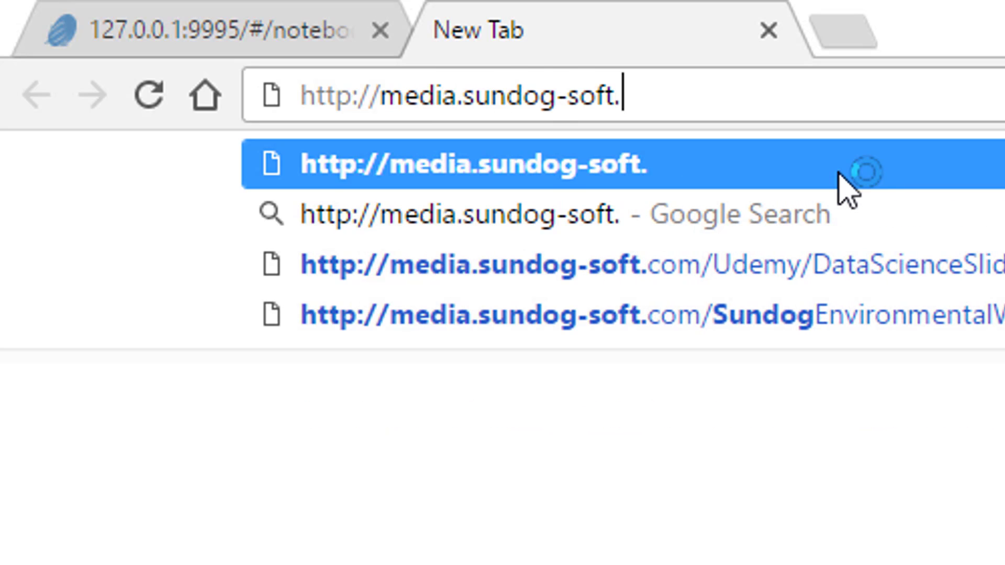
text(com/hadoop/Movl)
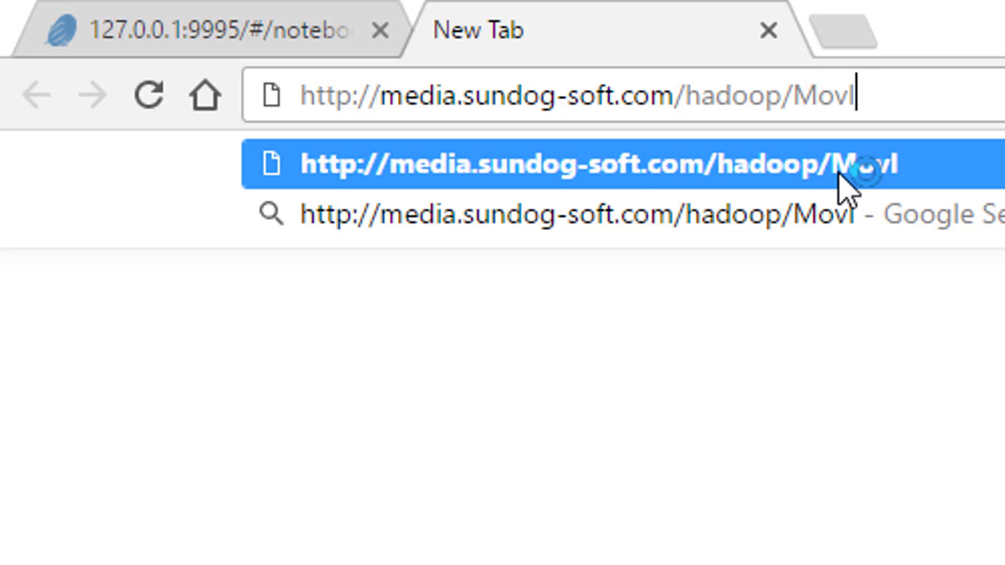
key(BackSpace)
text(ieLe)
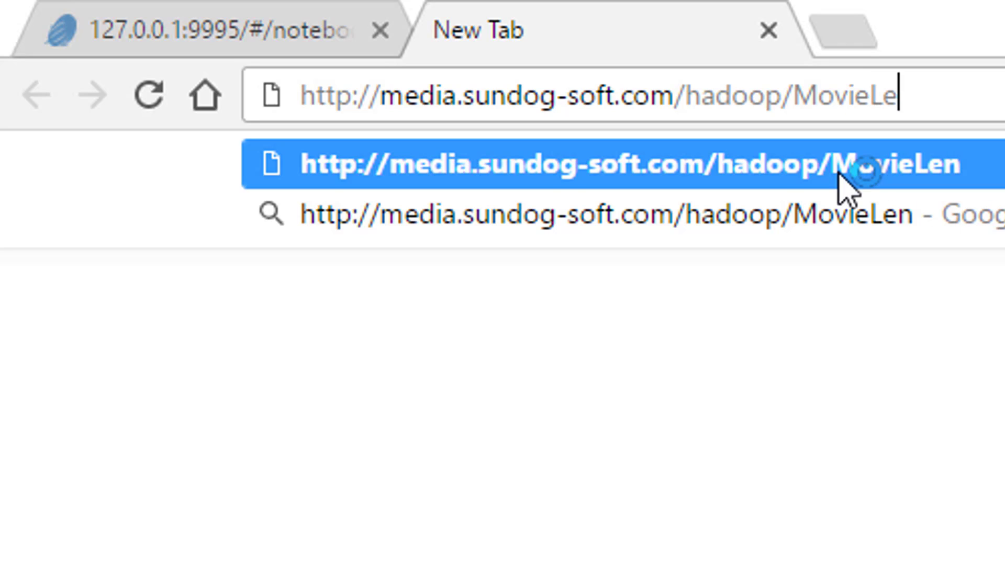
text(ns.json)
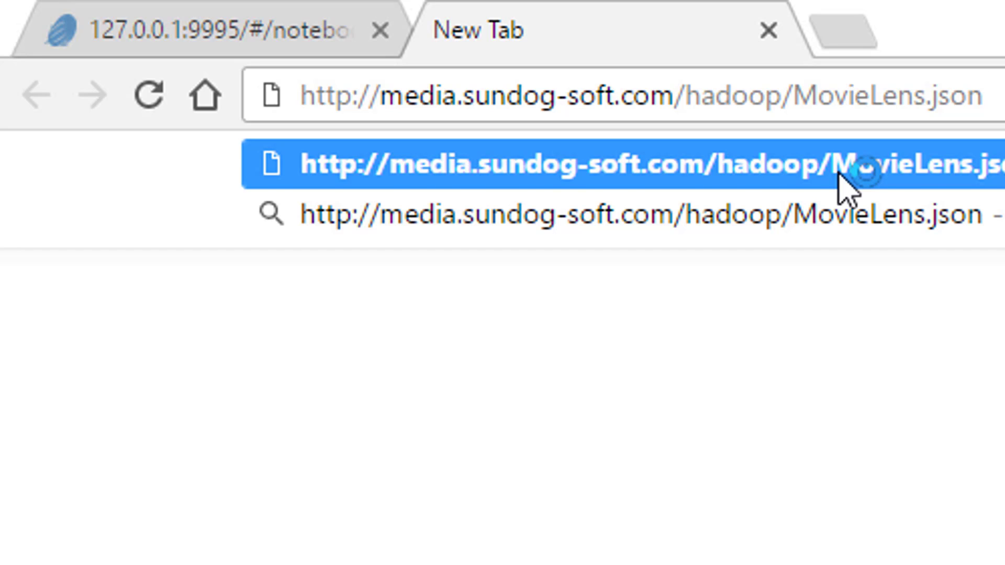
key(Return)
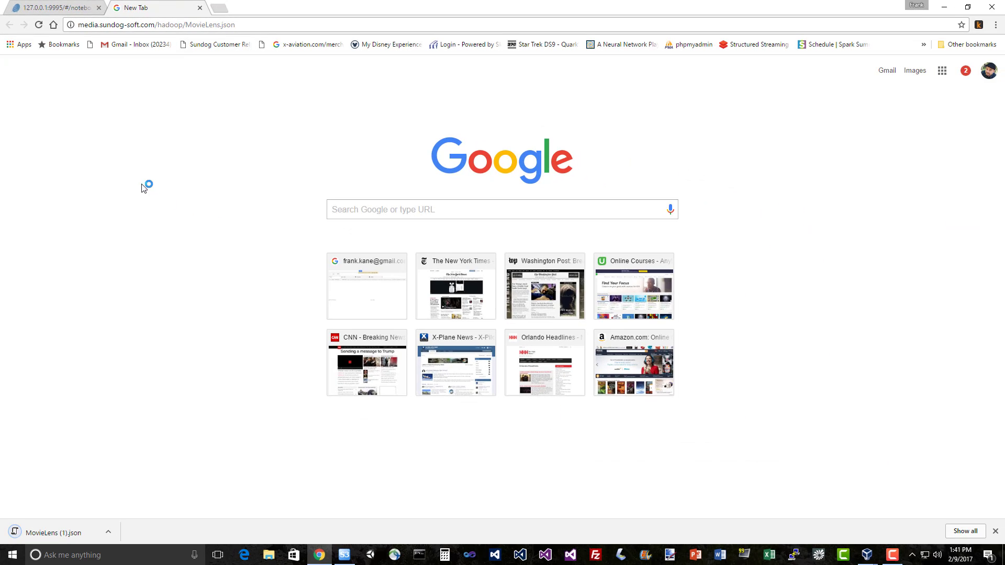
- Return to the Zeppelin home page and import MovieLens.json from the Downloads folder as a new note
click(75, 5)
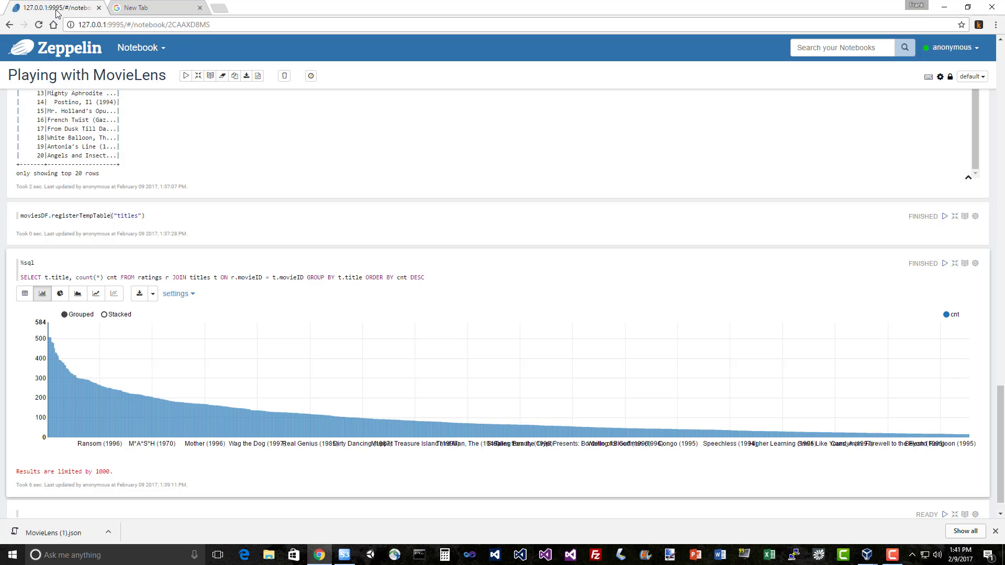
click(55, 51)
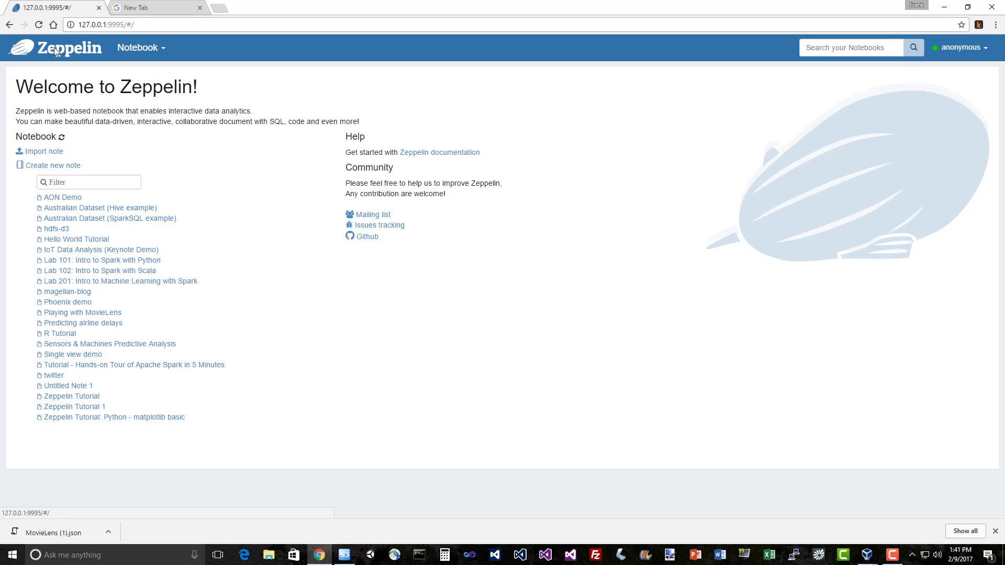
click(55, 153)
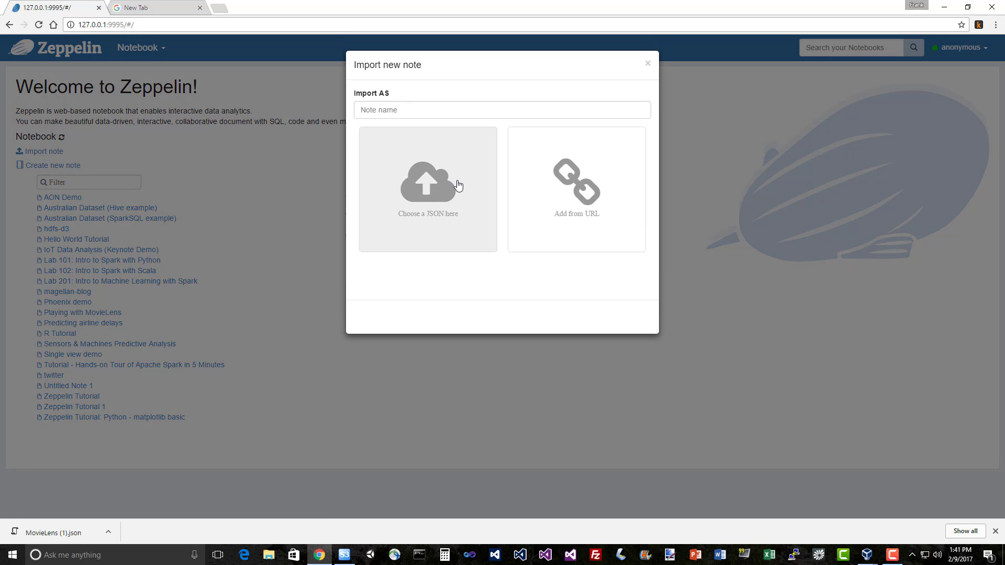
click(435, 189)
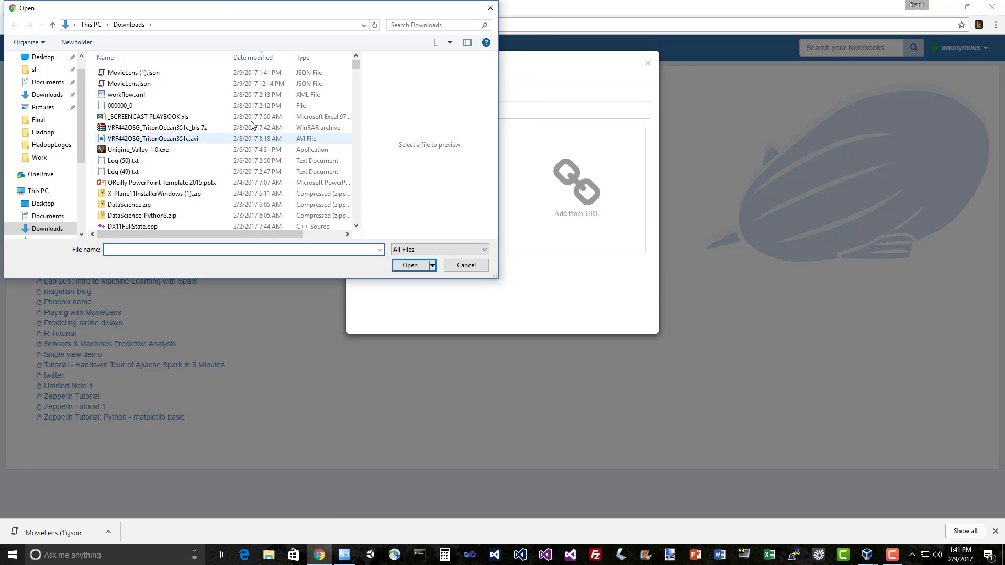
double_click(196, 84)
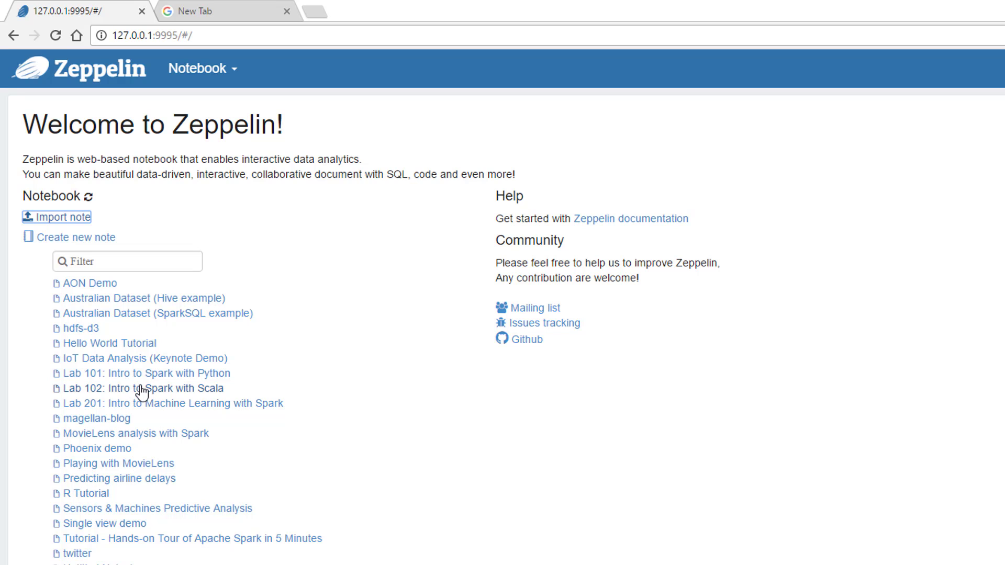
- Open the MovieLens analysis with Spark note and look through its setup, data download, HDFS and DataFrame paragraphs
click(153, 434)
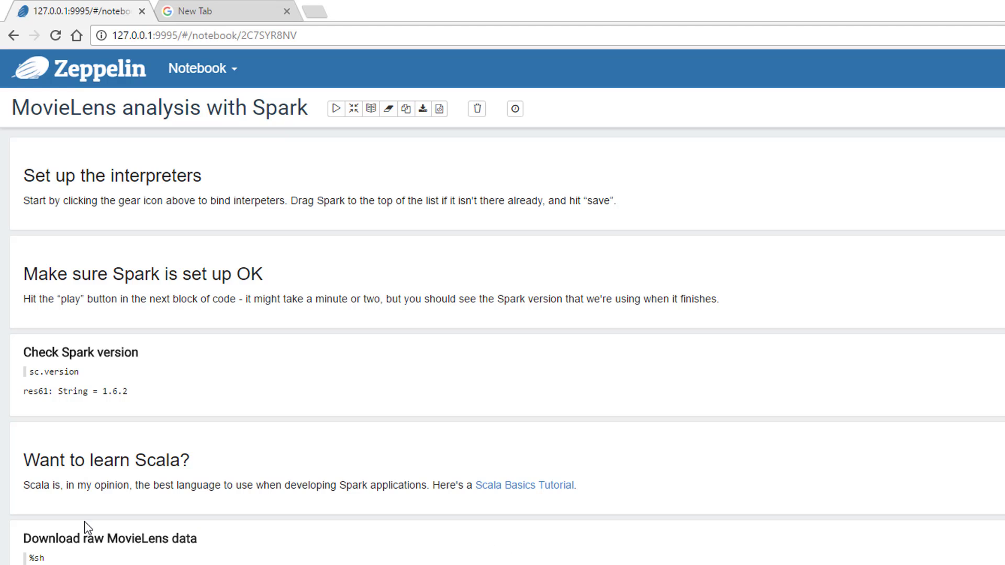
scroll(194, 558, down, 4)
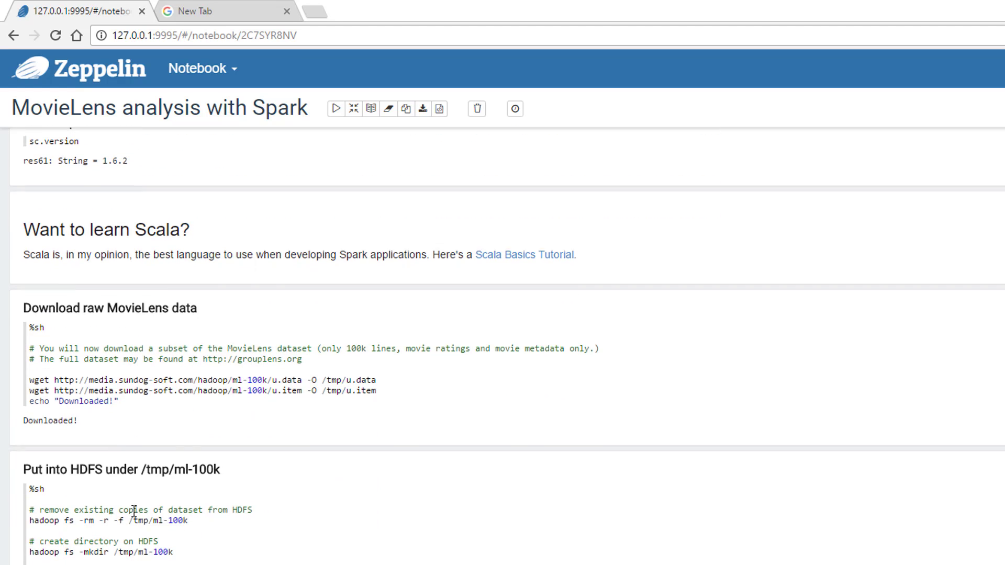
scroll(134, 511, down, 5)
scroll(213, 516, down, 3)
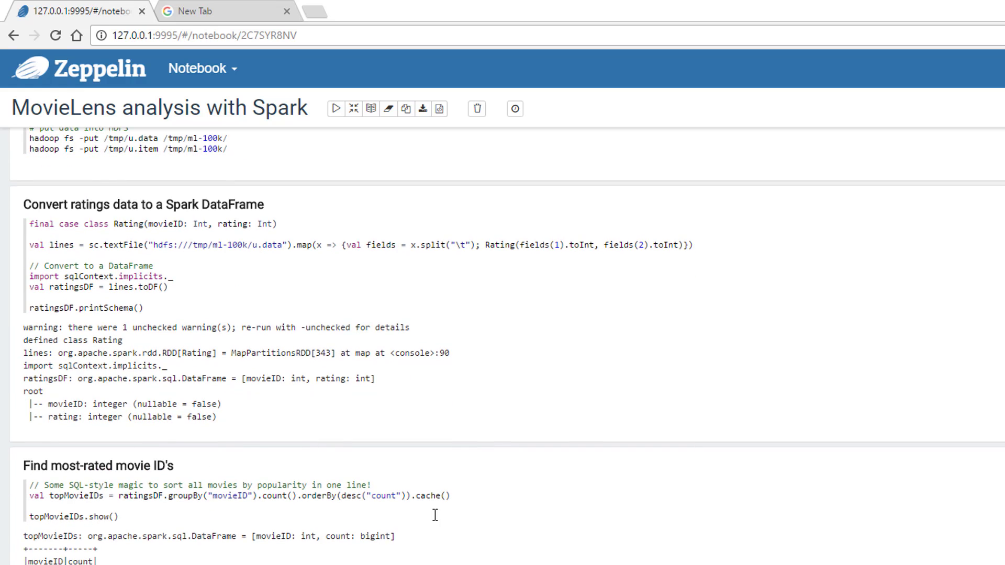
scroll(435, 515, down, 1)
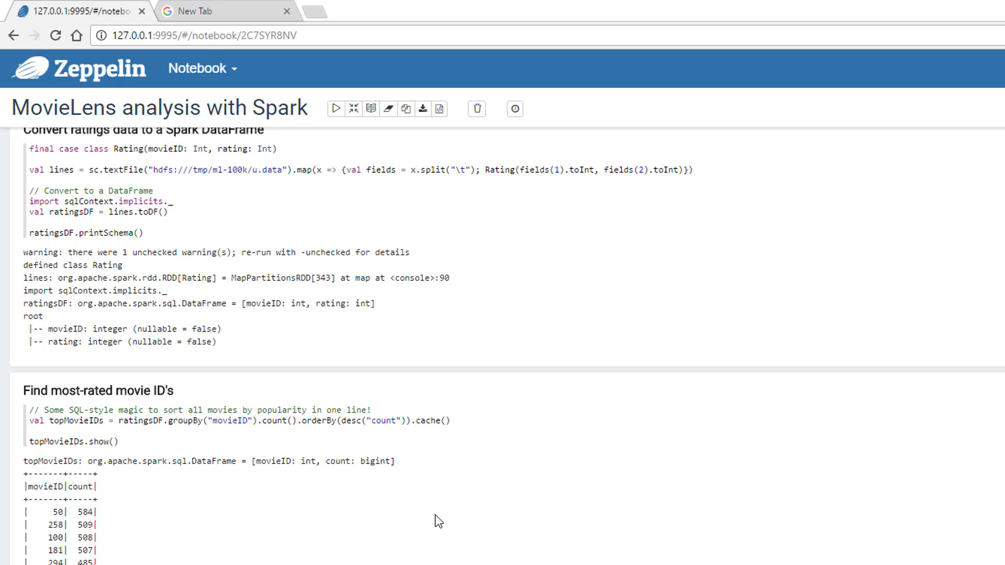
scroll(534, 492, up, 5)
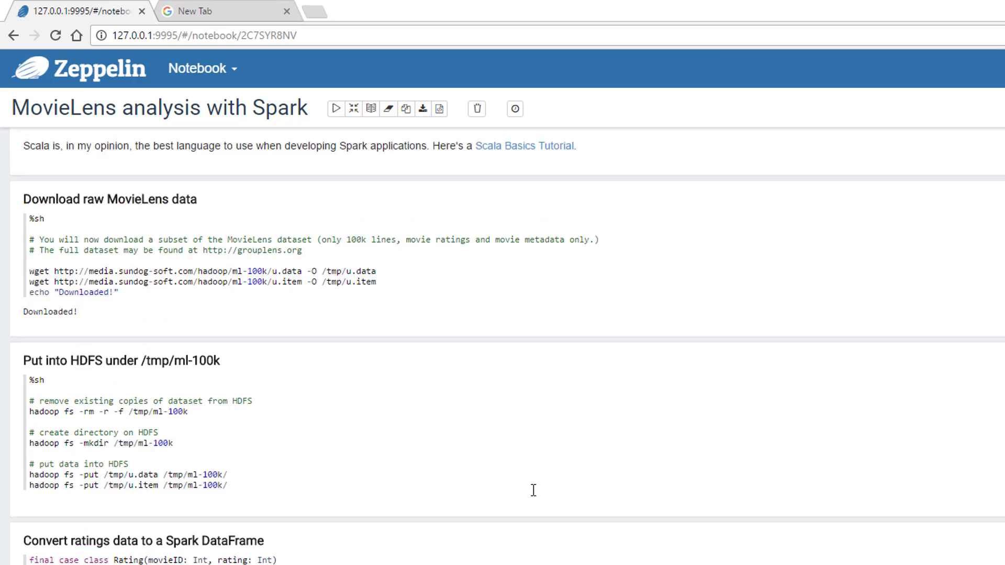
scroll(533, 490, up, 4)
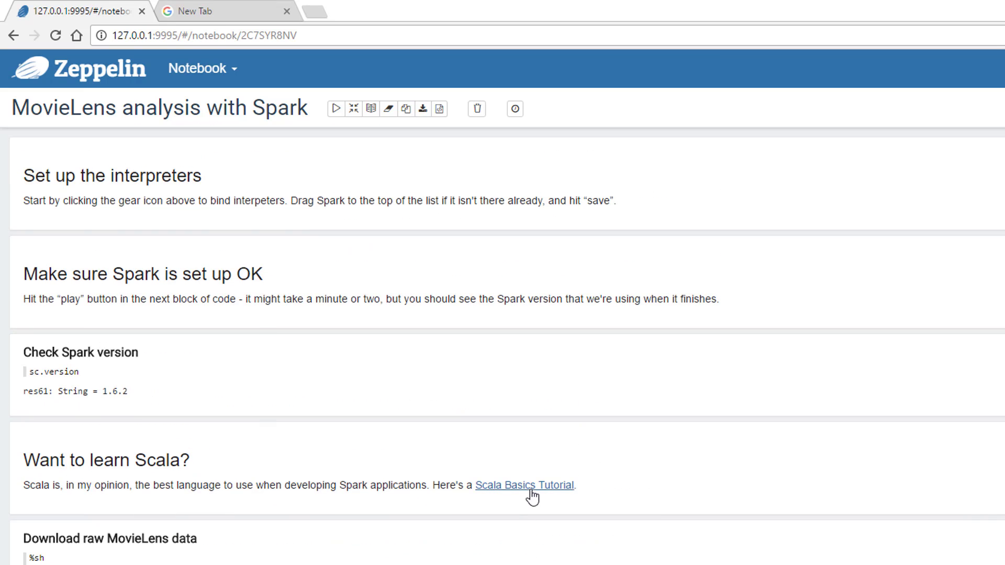